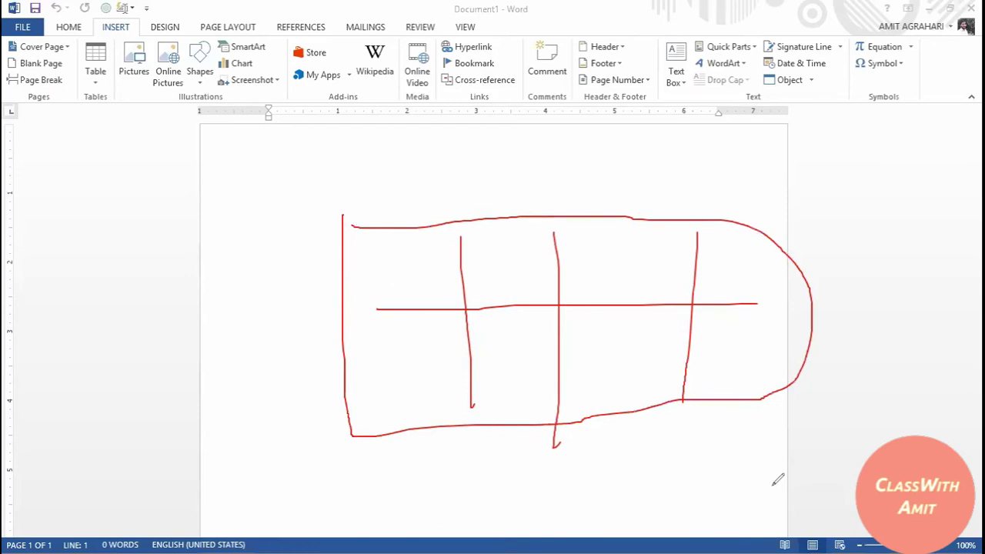
# Mark sample entries and a cell intersection on the freehand table sketch, and clear all the screen annotations
pyautogui.moveTo(590, 265)
pyautogui.mouseDown()
pyautogui.moveTo(628, 257)
pyautogui.moveTo(625, 278)
pyautogui.mouseUp()
pyautogui.moveTo(499, 276)
pyautogui.mouseDown()
pyautogui.moveTo(542, 269)
pyautogui.moveTo(501, 287)
pyautogui.mouseUp()
pyautogui.moveTo(398, 267)
pyautogui.mouseDown()
pyautogui.moveTo(420, 268)
pyautogui.moveTo(406, 269)
pyautogui.moveTo(404, 283)
pyautogui.mouseUp()
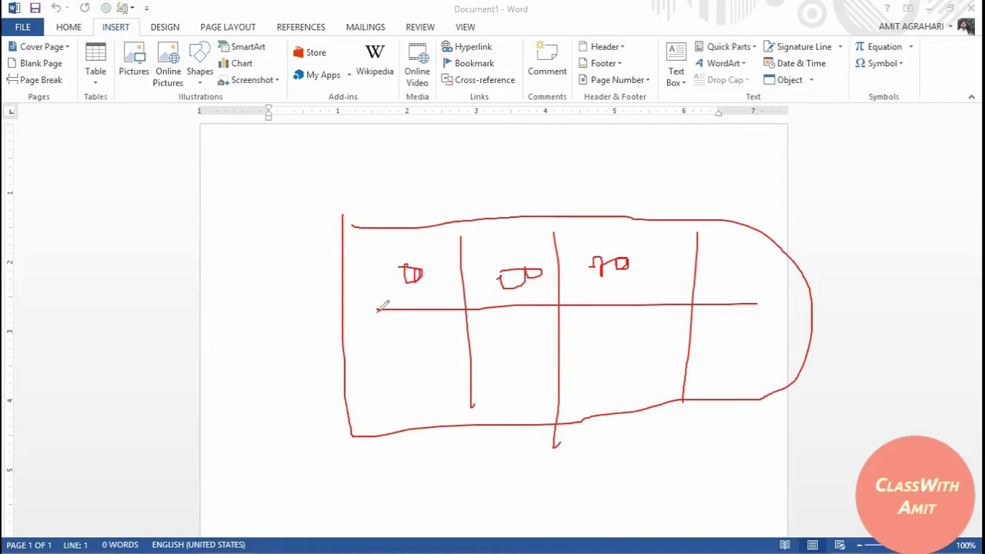
pyautogui.moveTo(350, 309)
pyautogui.mouseDown()
pyautogui.moveTo(471, 311)
pyautogui.moveTo(456, 321)
pyautogui.moveTo(479, 302)
pyautogui.mouseUp()
pyautogui.moveTo(461, 261)
pyautogui.mouseDown()
pyautogui.moveTo(462, 311)
pyautogui.moveTo(477, 308)
pyautogui.mouseUp()
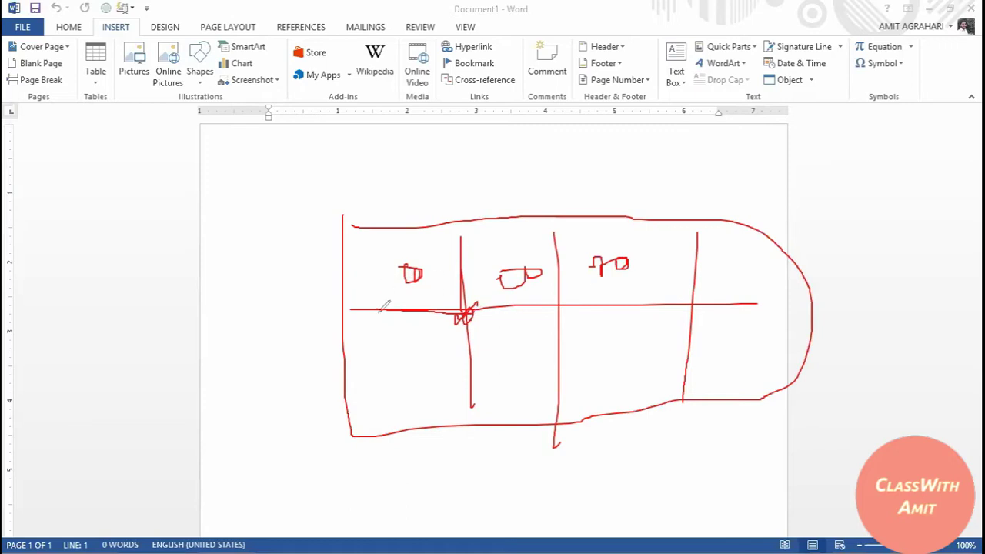
pyautogui.press('e')
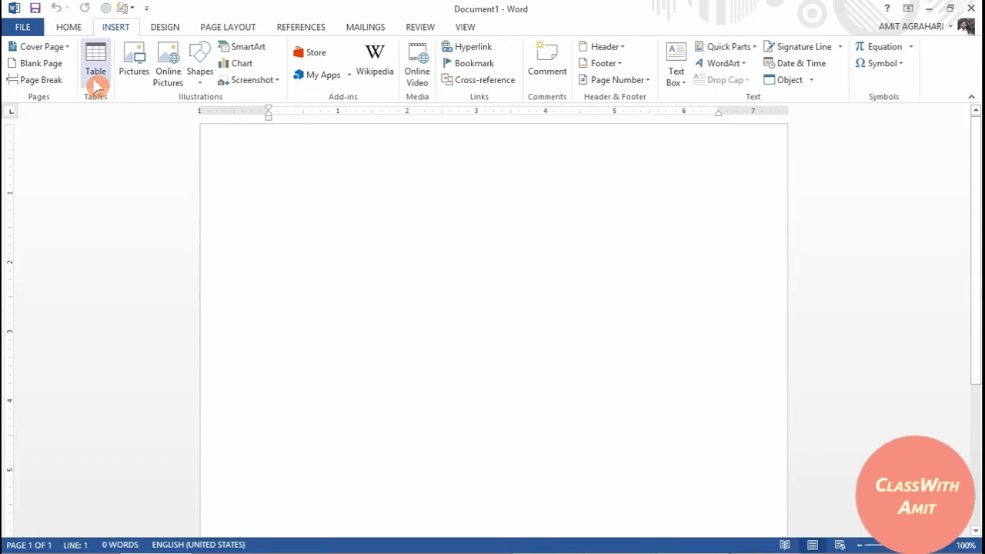
# Insert a table with 7 columns and 5 rows, keeping the fixed column width on Auto
pyautogui.click(97, 85)
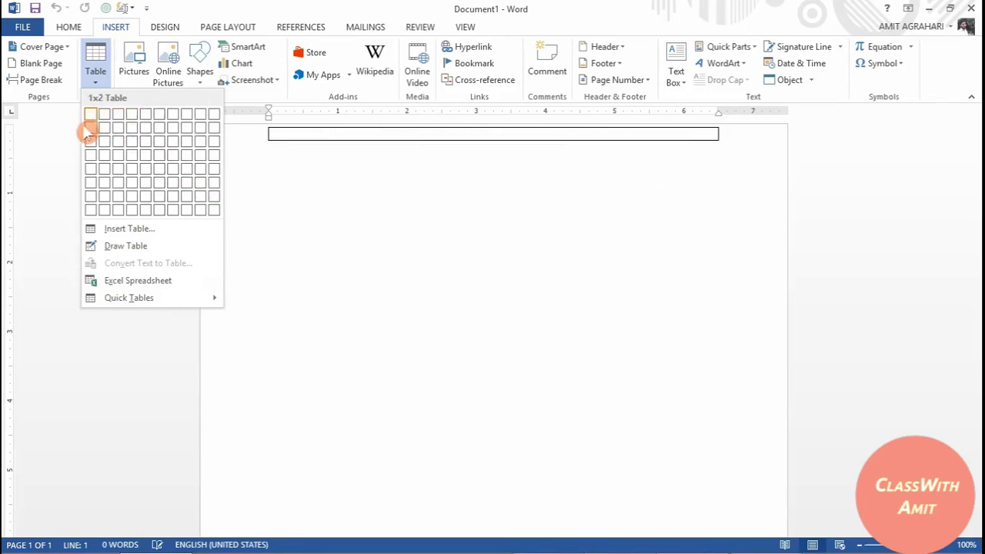
pyautogui.click(127, 229)
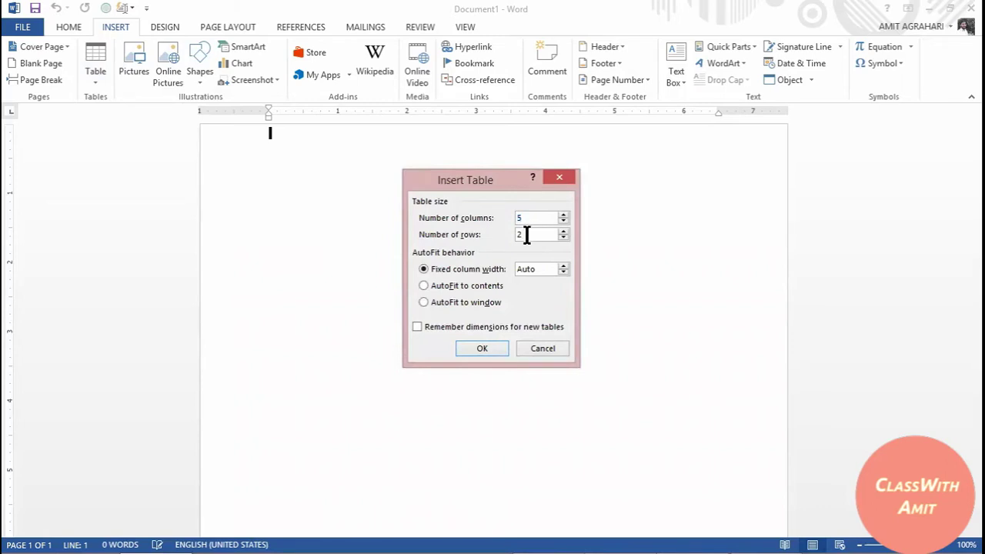
pyautogui.click(526, 235)
pyautogui.press('BackSpace')
pyautogui.write('5')
pyautogui.click(532, 220)
pyautogui.press('BackSpace')
pyautogui.write('7')
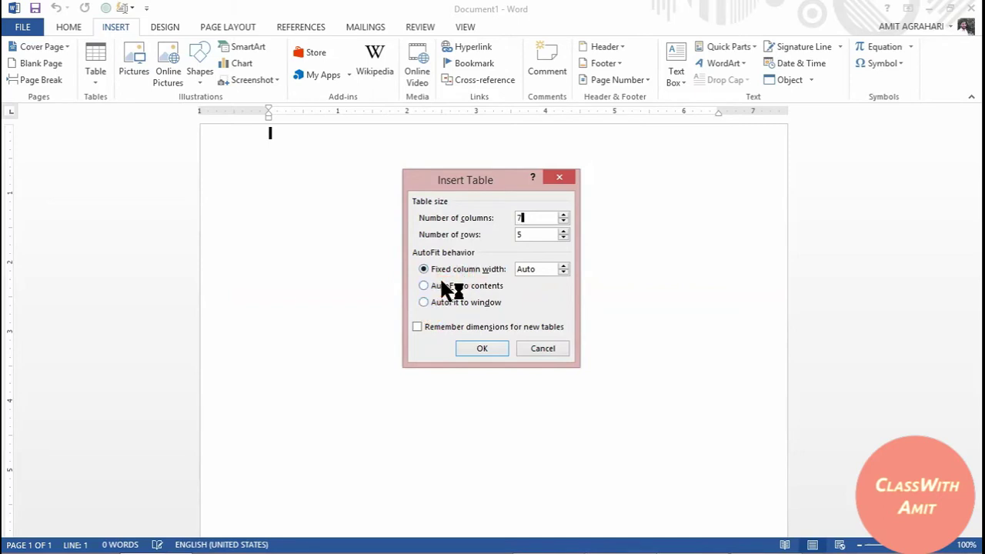
pyautogui.click(475, 351)
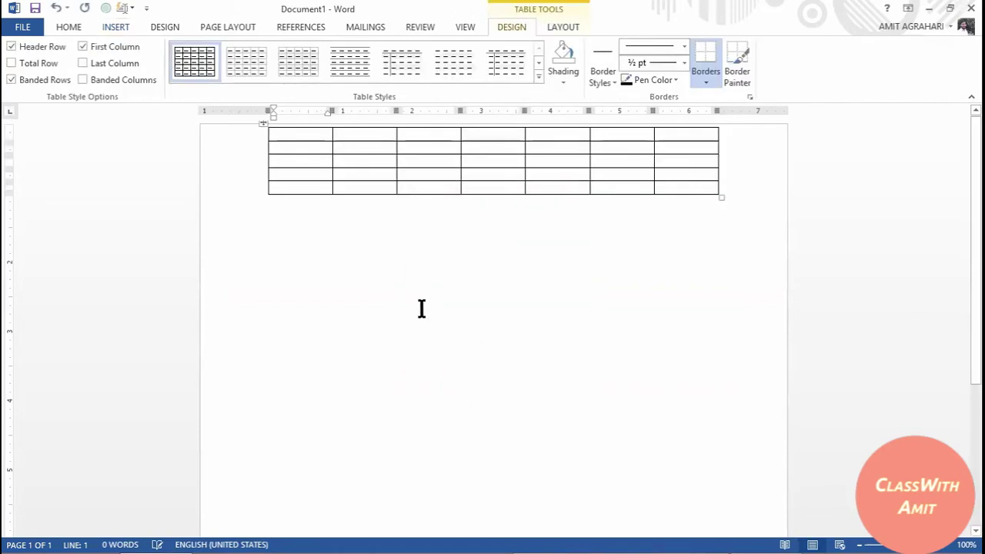
# Move the insertion point through the table to its last cell and back to the first cell
pyautogui.click(970, 115)
pyautogui.press('Down')
pyautogui.press('Down')
pyautogui.press('Right')
pyautogui.press('Right')
pyautogui.press('Right')
pyautogui.press('Right')
pyautogui.press('Right')
pyautogui.press('Right')
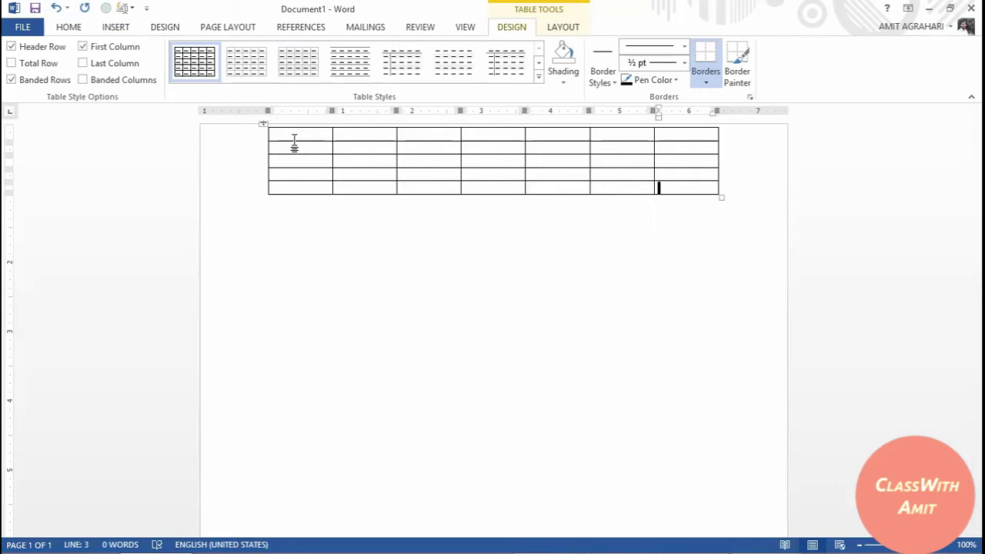
pyautogui.press('Up')
pyautogui.press('Left')
pyautogui.press('Left')
pyautogui.press('Left')
pyautogui.press('Left')
pyautogui.press('Left')
pyautogui.press('Left')
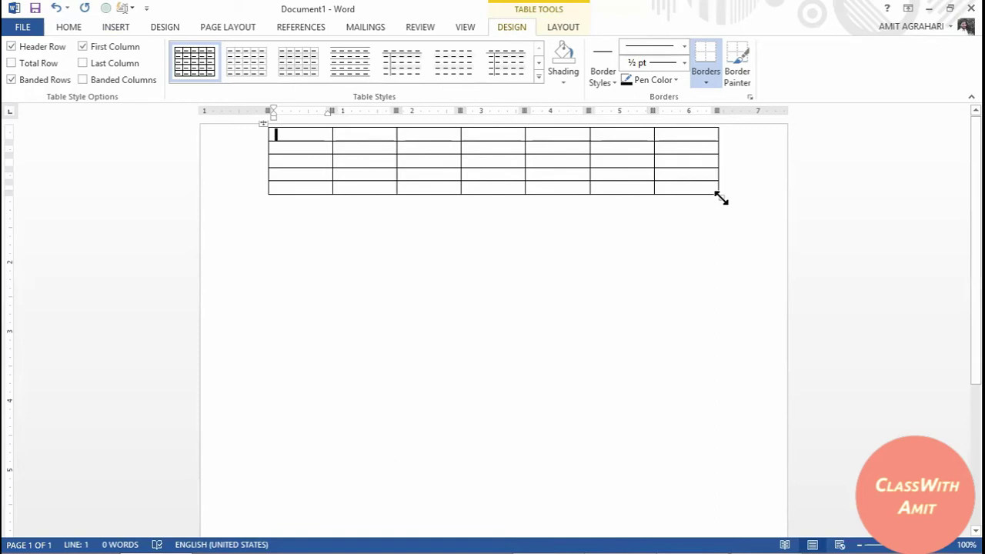
# Enlarge the table to about 7 inches wide and 3.4 inches high, and move it about 0.9 inch down the page
pyautogui.moveTo(721, 199); pyautogui.dragTo(755, 366)
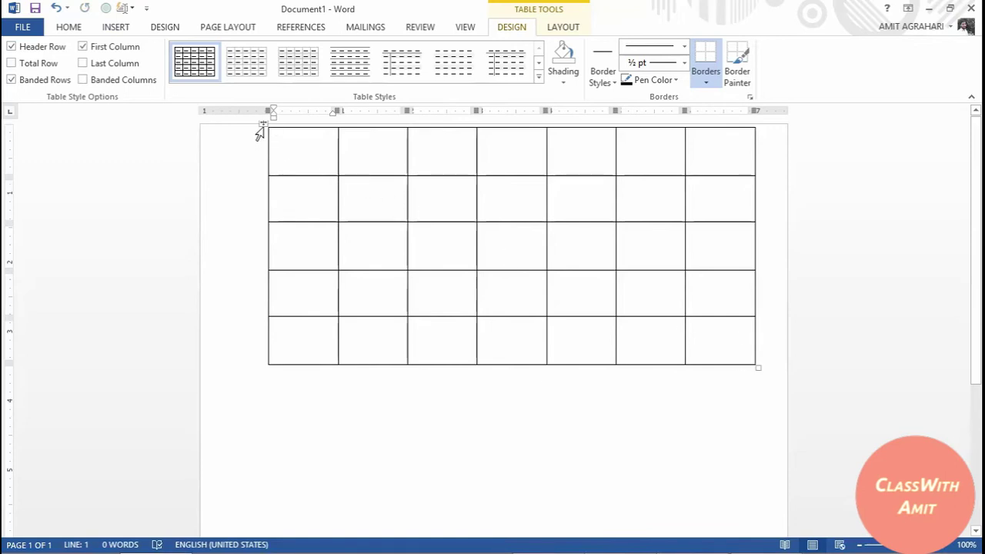
pyautogui.moveTo(262, 127); pyautogui.dragTo(258, 188)
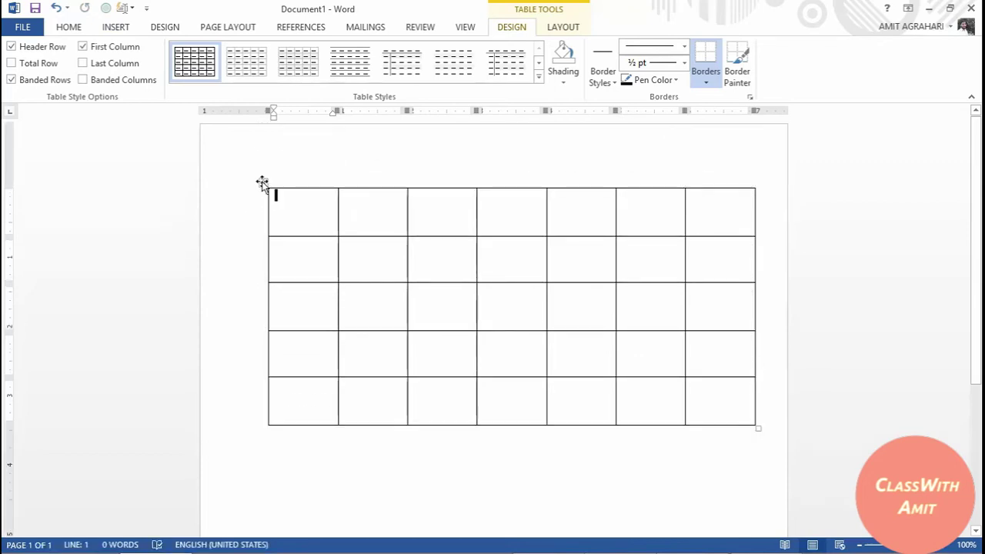
pyautogui.moveTo(262, 180)
pyautogui.mouseDown()
pyautogui.moveTo(257, 238)
pyautogui.moveTo(257, 162)
pyautogui.moveTo(260, 180)
pyautogui.mouseUp()
pyautogui.scroll(-2, 260, 180)
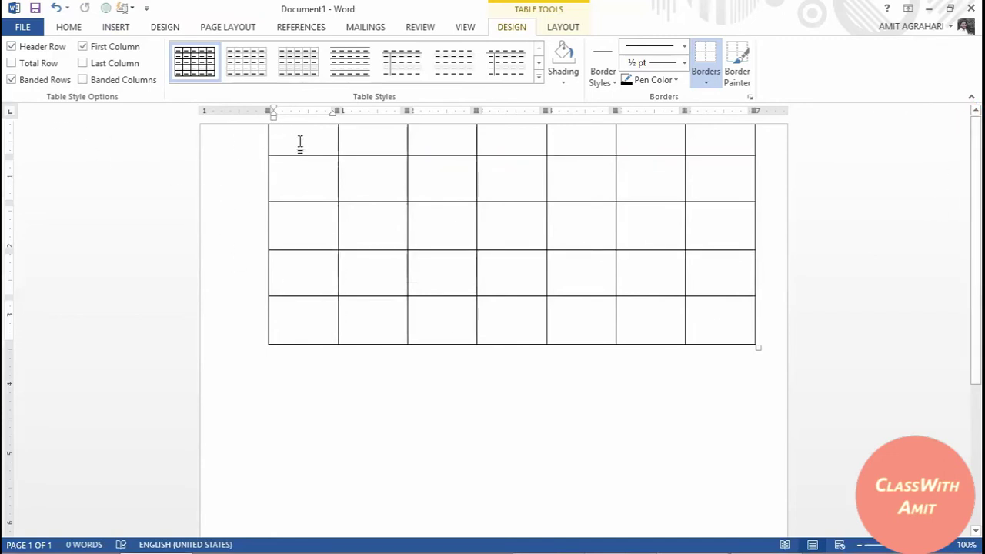
# Try shrinking the table to about 4.5 inches wide, and undo the change
pyautogui.moveTo(757, 350); pyautogui.dragTo(586, 229)
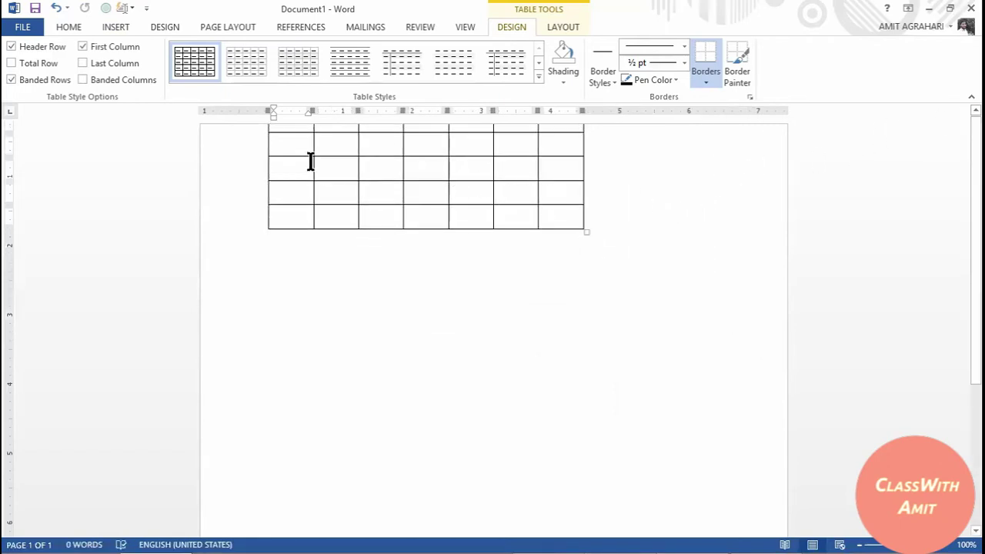
pyautogui.click(255, 158)
pyautogui.click(243, 154)
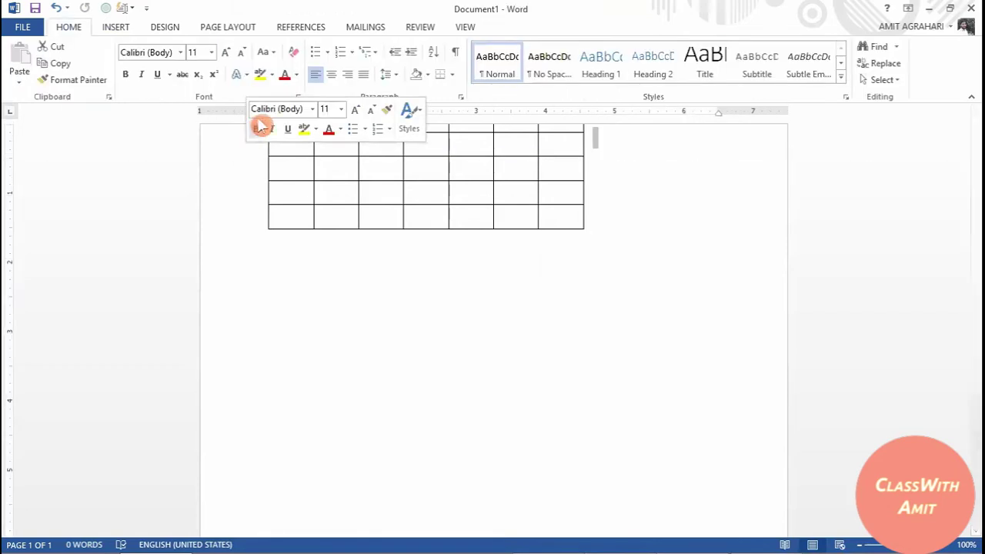
pyautogui.click(611, 222)
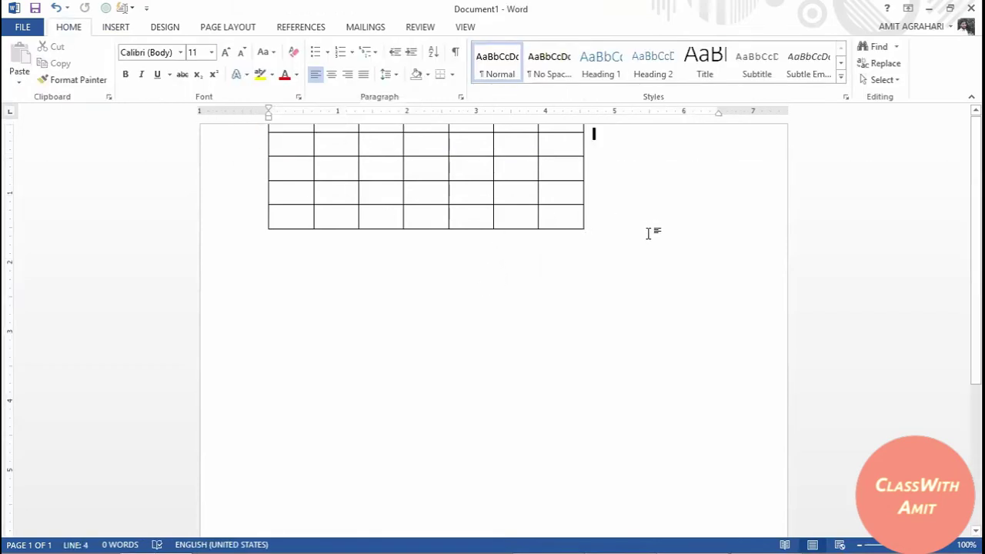
pyautogui.hotkey('ctrl', 'z')
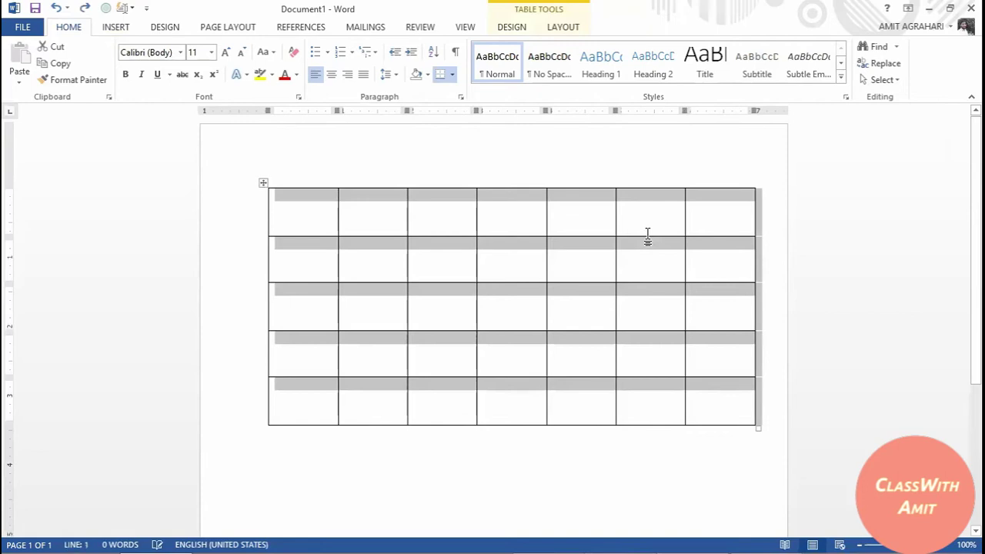
pyautogui.click(443, 210)
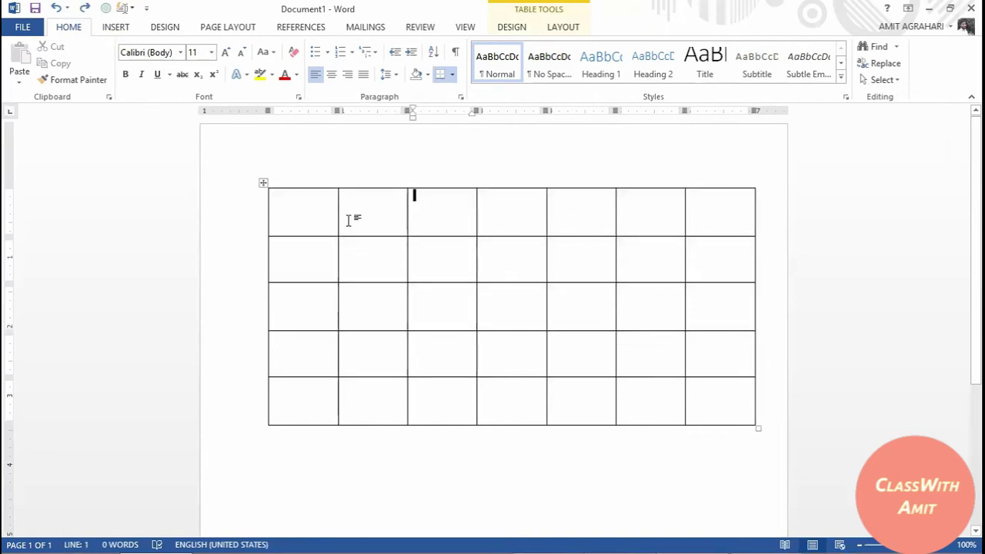
# Enter the headings Name, Address and Mobile in the first three cells of the table's first row
pyautogui.click(287, 220)
pyautogui.write('name')
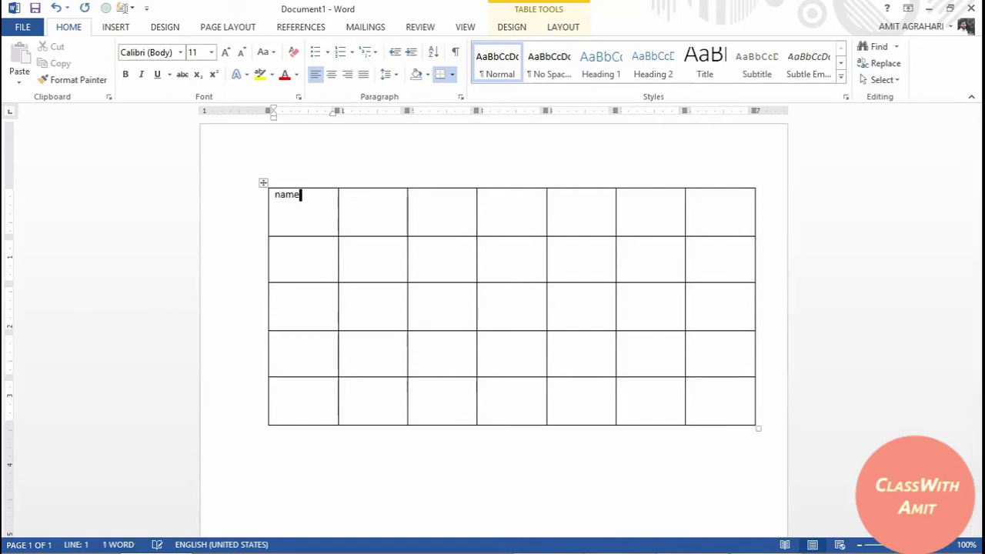
pyautogui.press('Tab')
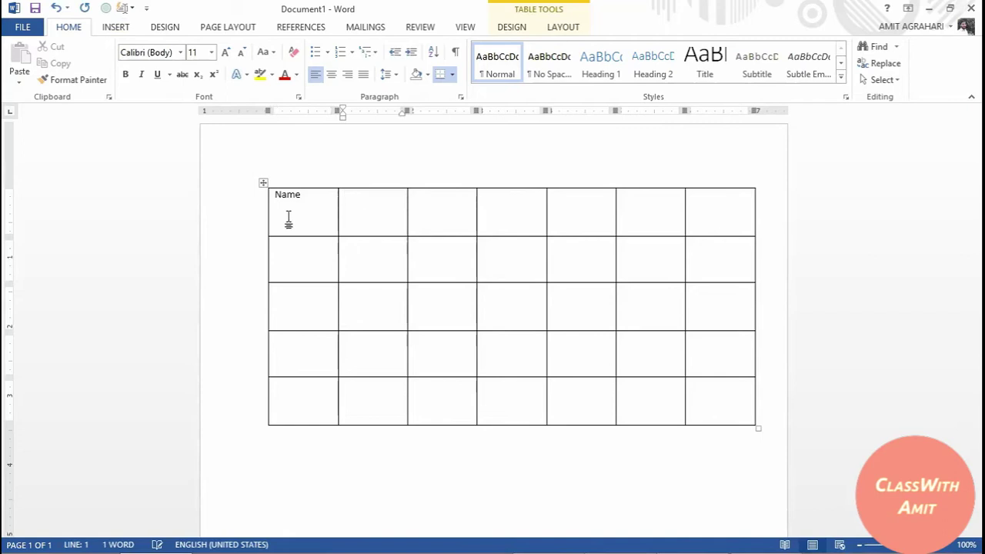
pyautogui.write('address')
pyautogui.press('Tab')
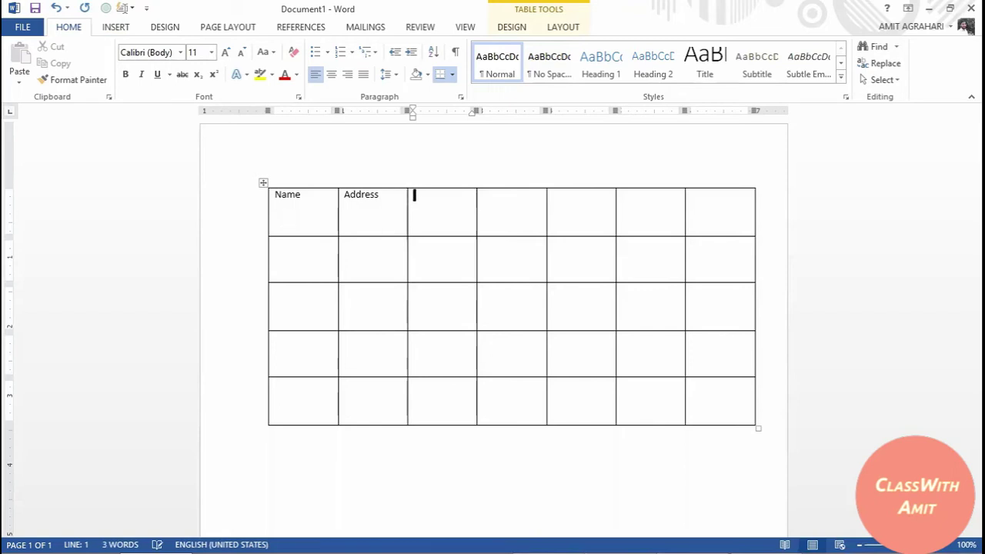
pyautogui.write('e')
pyautogui.press('Tab')
# Enter xyz under Name in the second row and place the insertion point in the Address cell beside it
pyautogui.click(279, 260)
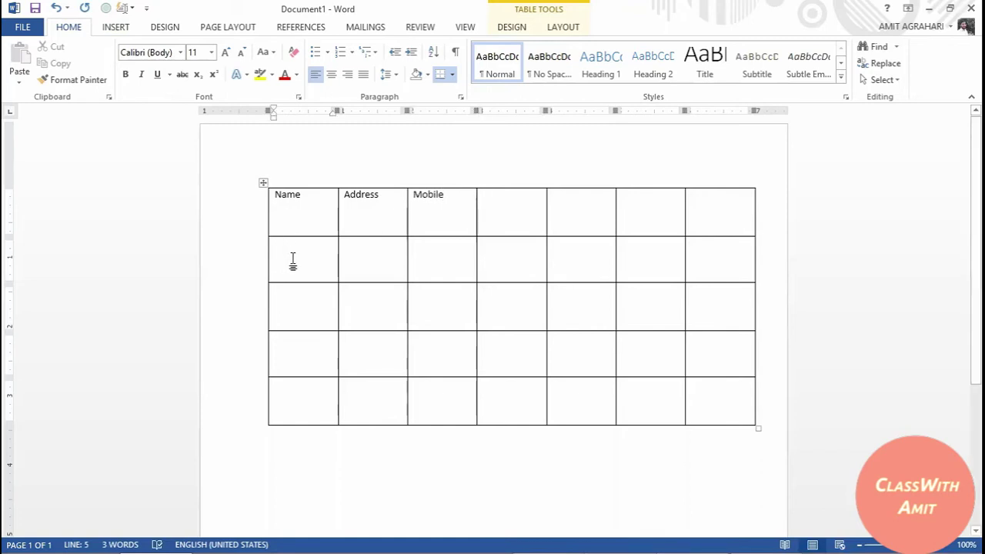
pyautogui.write('xyz')
pyautogui.click(356, 257)
pyautogui.click(433, 256)
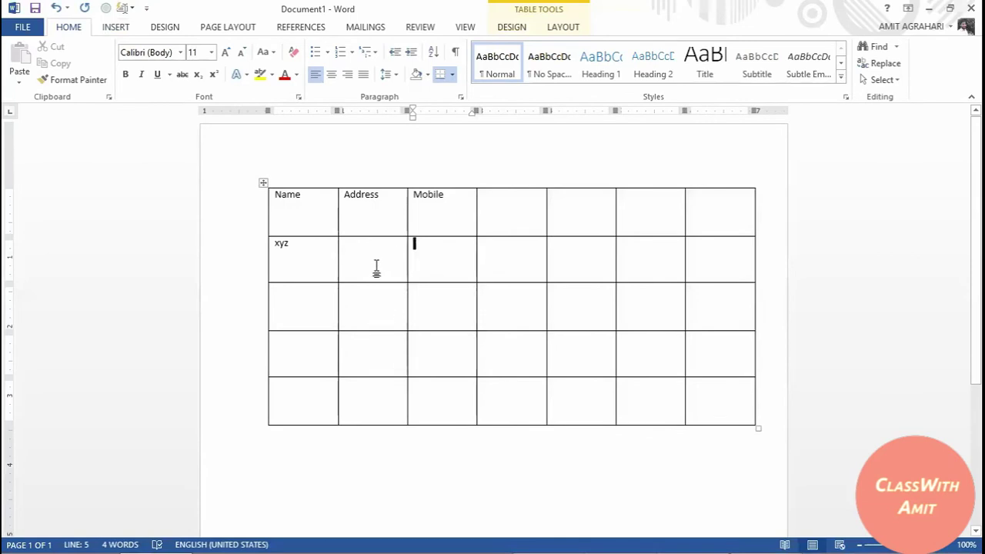
pyautogui.press('Left')
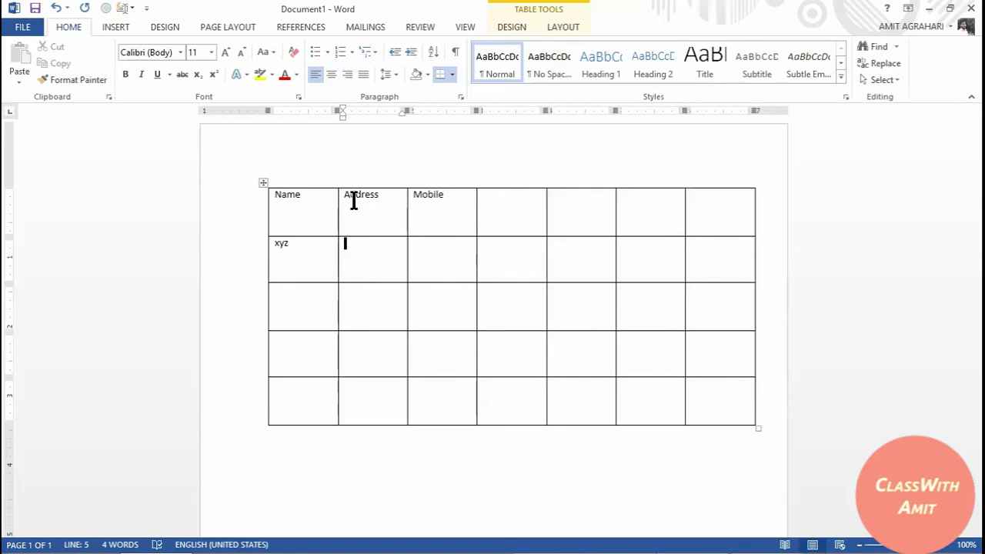
pyautogui.press('Tab')
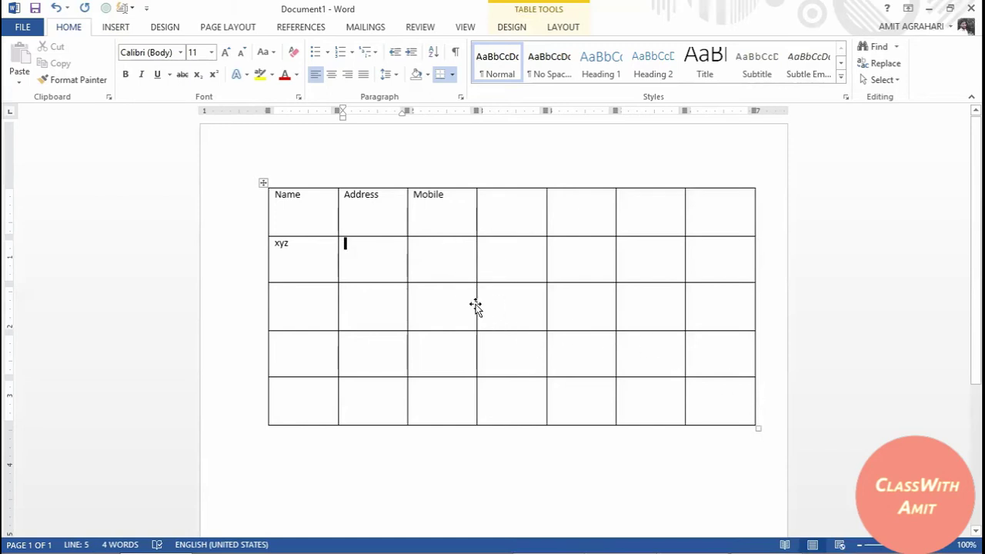
# Add a new row at the end of the table from its last cell, and place the insertion point outside the table
pyautogui.click(710, 394)
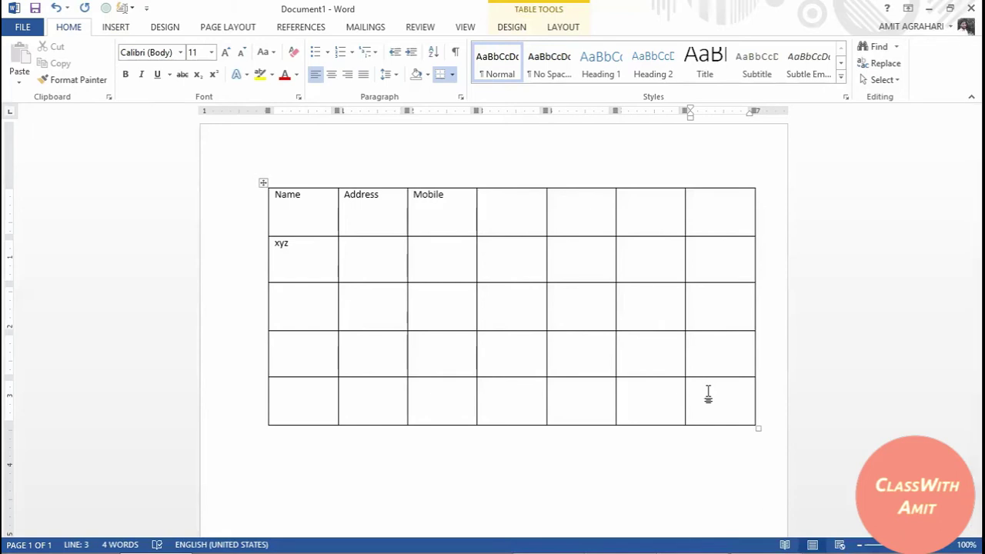
pyautogui.press('Tab')
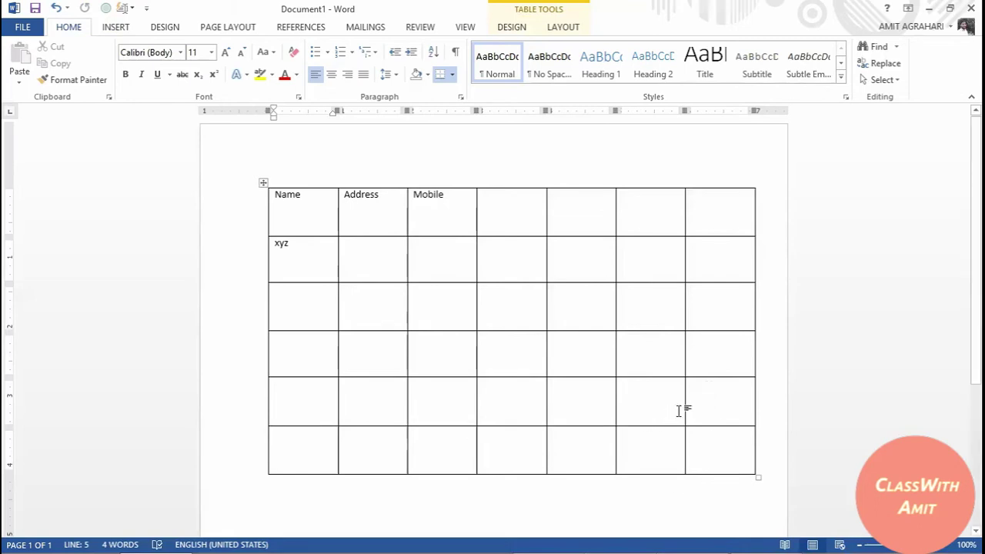
pyautogui.click(730, 408)
pyautogui.hotkey('ctrl', 'Home')
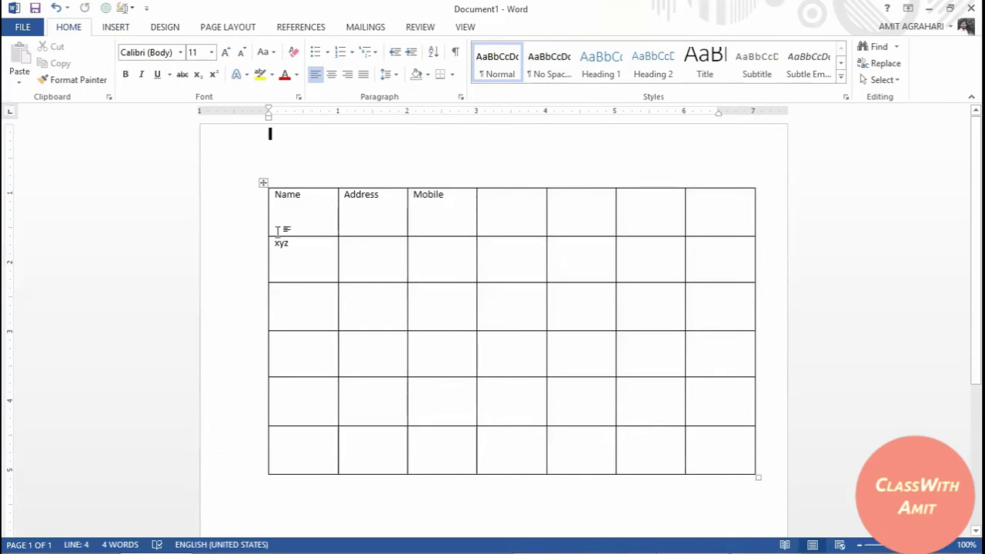
# Try moving the whole table slightly higher on the page, and undo the move
pyautogui.moveTo(263, 183); pyautogui.dragTo(257, 160)
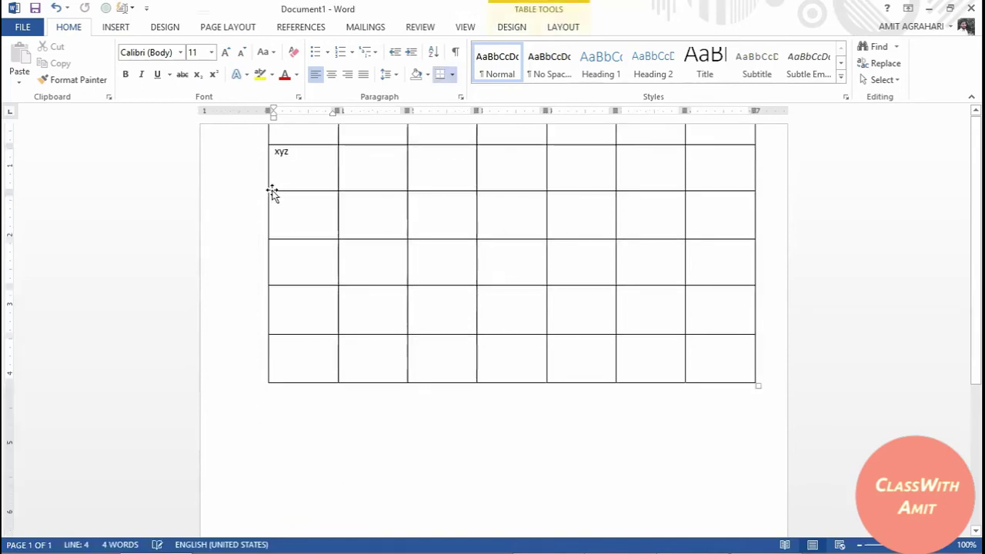
pyautogui.click(761, 202)
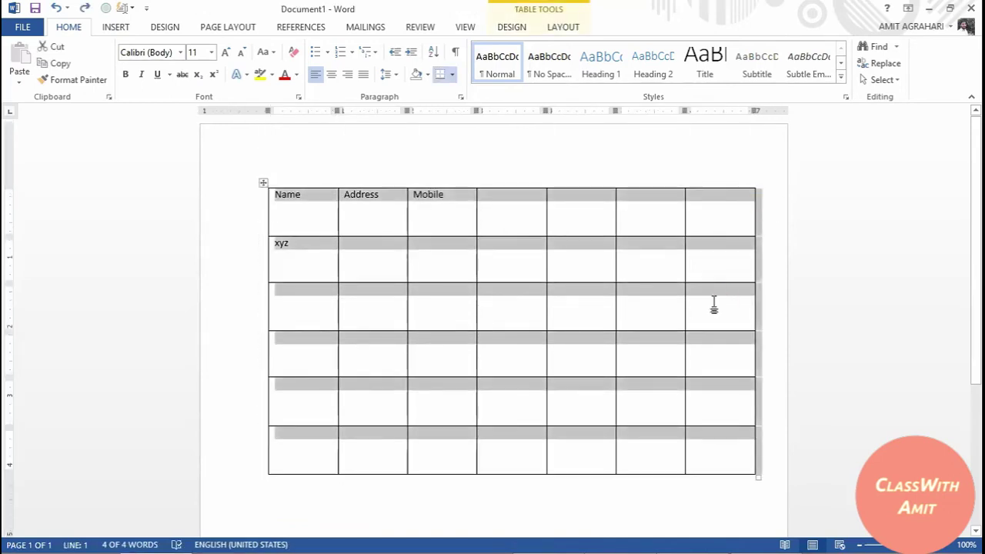
pyautogui.click(512, 351)
# Shrink the table to about 5.3 inches wide and 2.8 inches high
pyautogui.moveTo(757, 476); pyautogui.dragTo(639, 381)
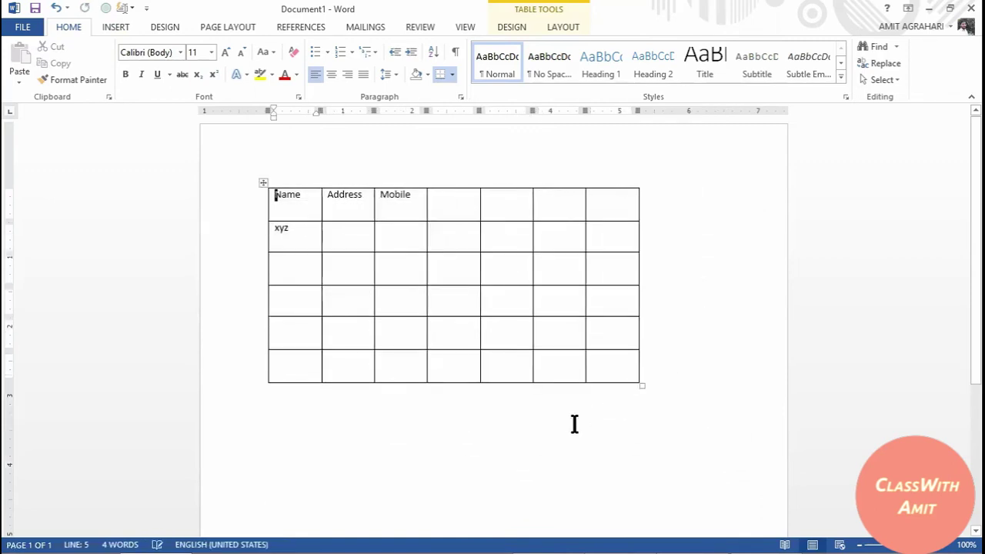
pyautogui.click(303, 416)
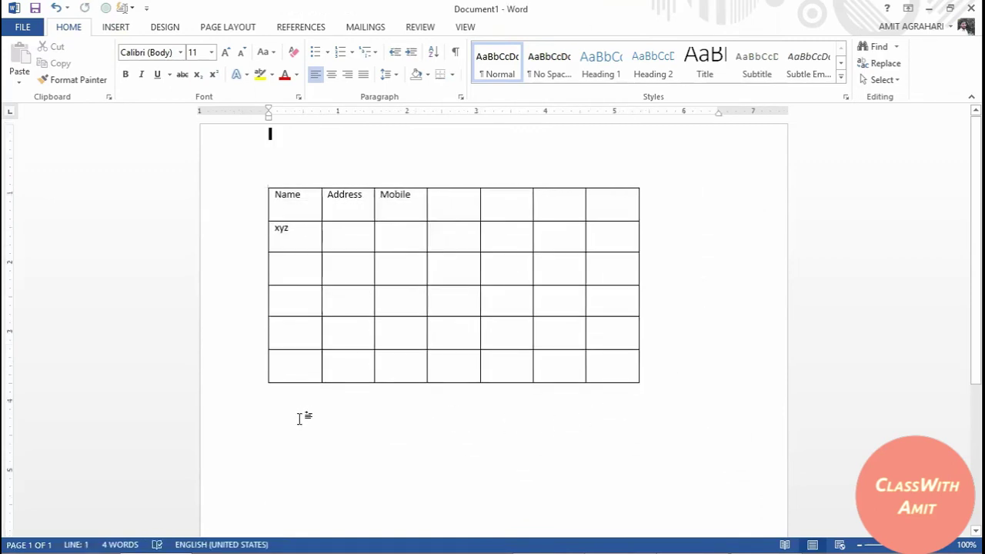
# Add another row from the end of the table's last row, and place the insertion point just after the new row
pyautogui.click(645, 366)
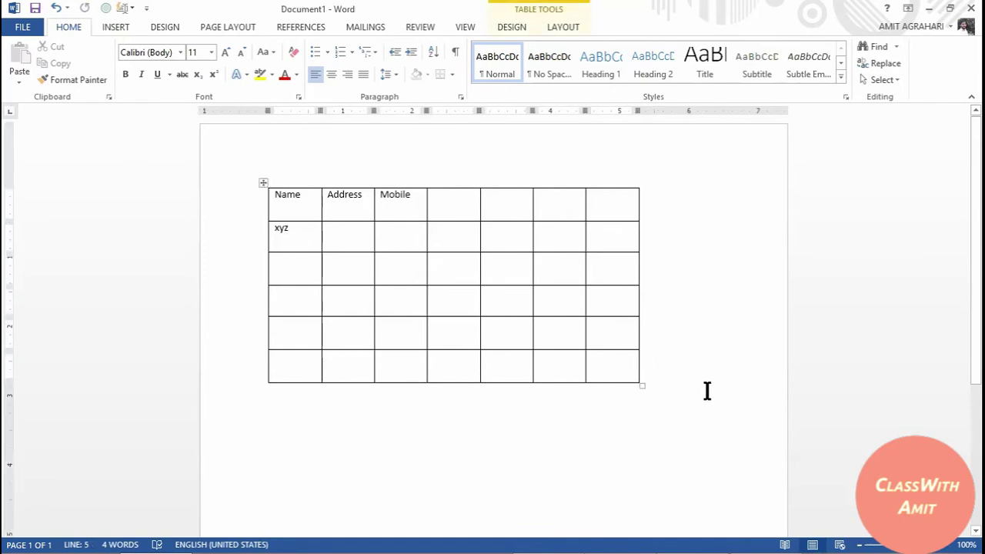
pyautogui.press('Return')
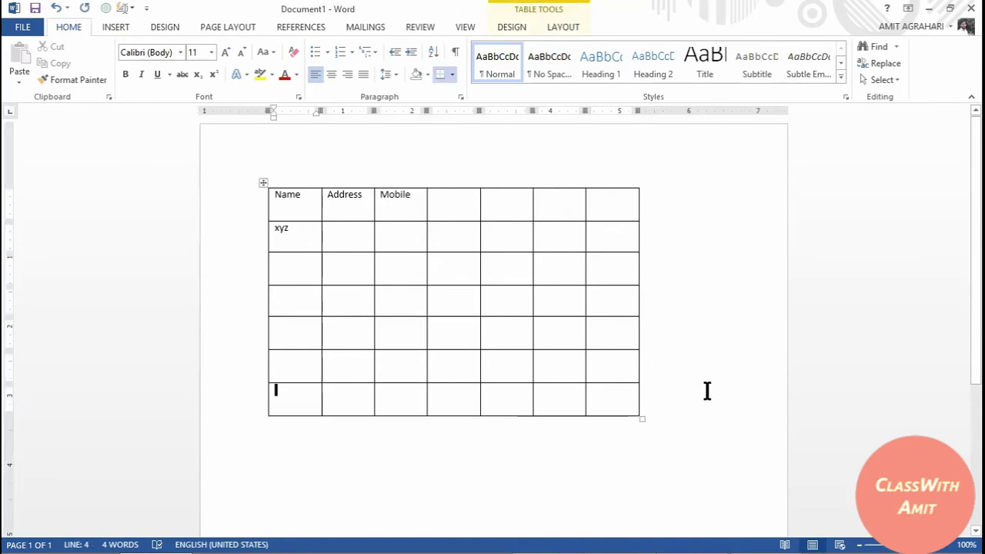
pyautogui.hotkey('ctrl', 'Home')
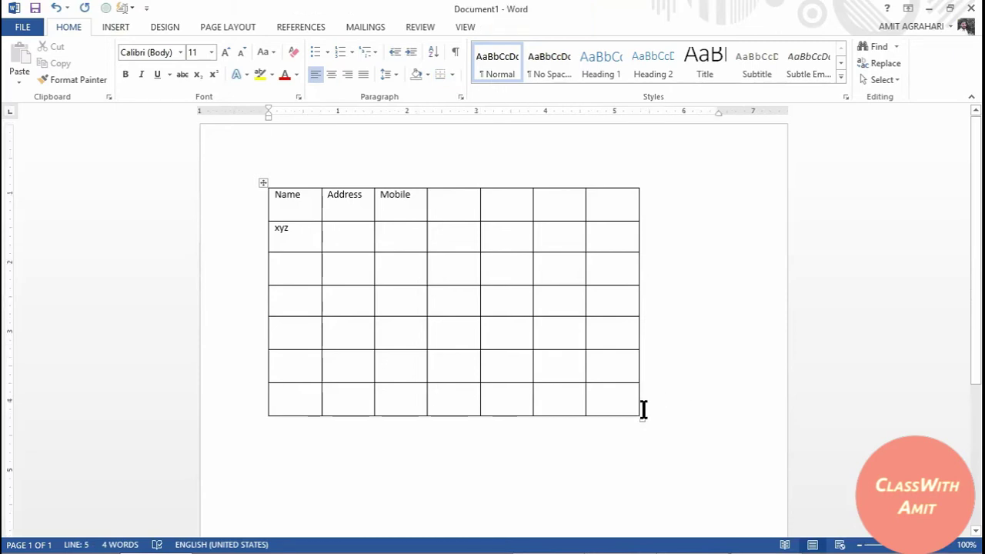
pyautogui.click(644, 407)
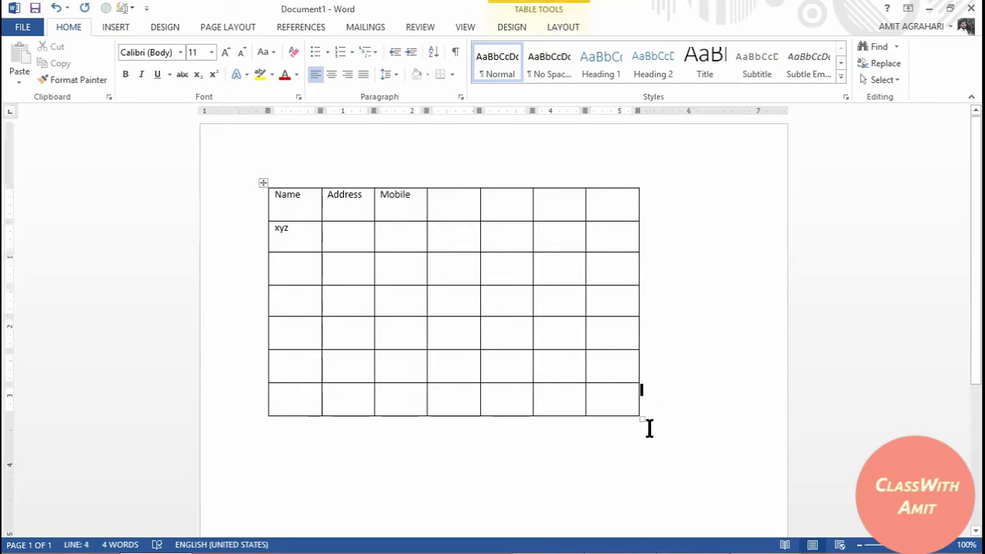
# Add one more row at the end of the table, and place the insertion point above the table
pyautogui.press('Return')
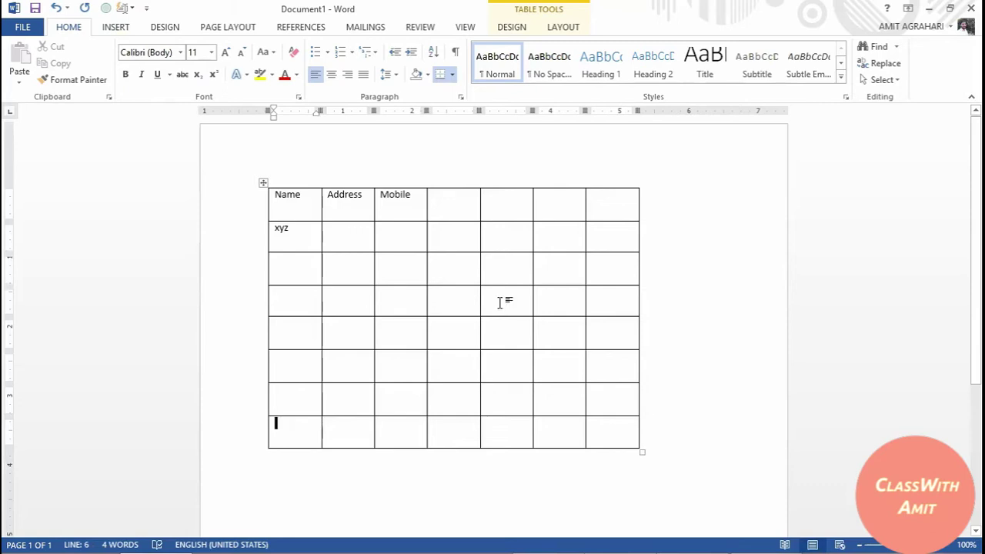
pyautogui.click(282, 139)
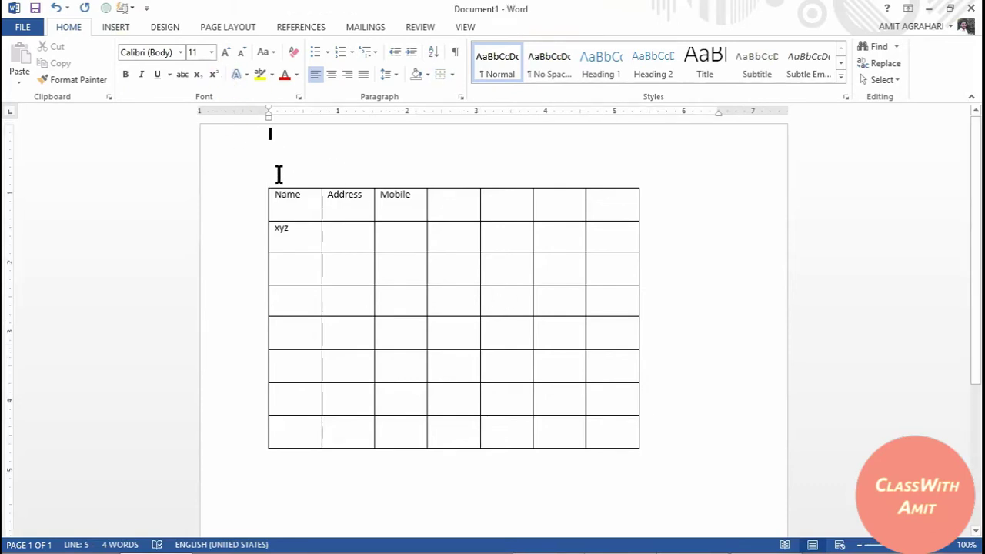
# Create a new blank document and draw a table outline about 5.8 inches wide and 2.24 inches high
pyautogui.hotkey('ctrl', 'n')
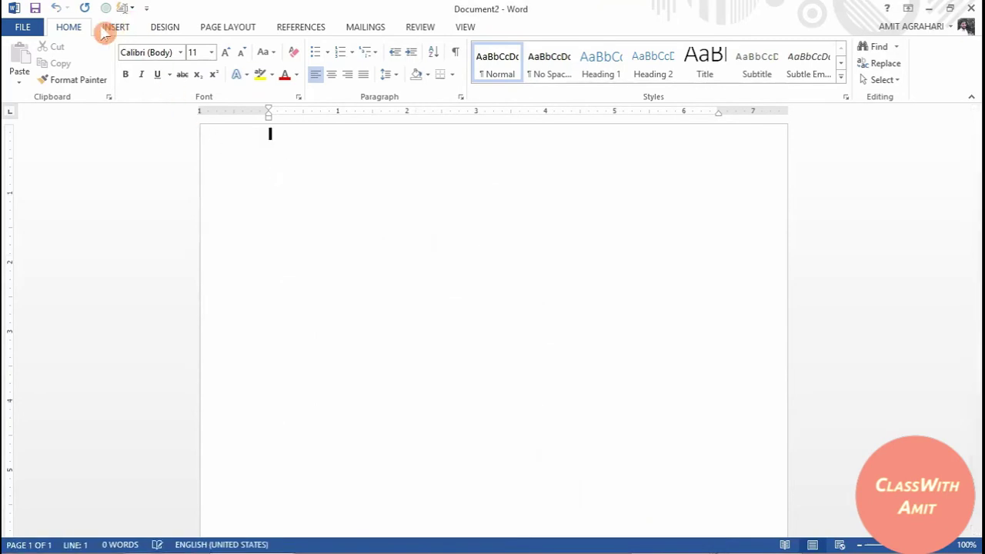
pyautogui.click(107, 30)
pyautogui.click(102, 83)
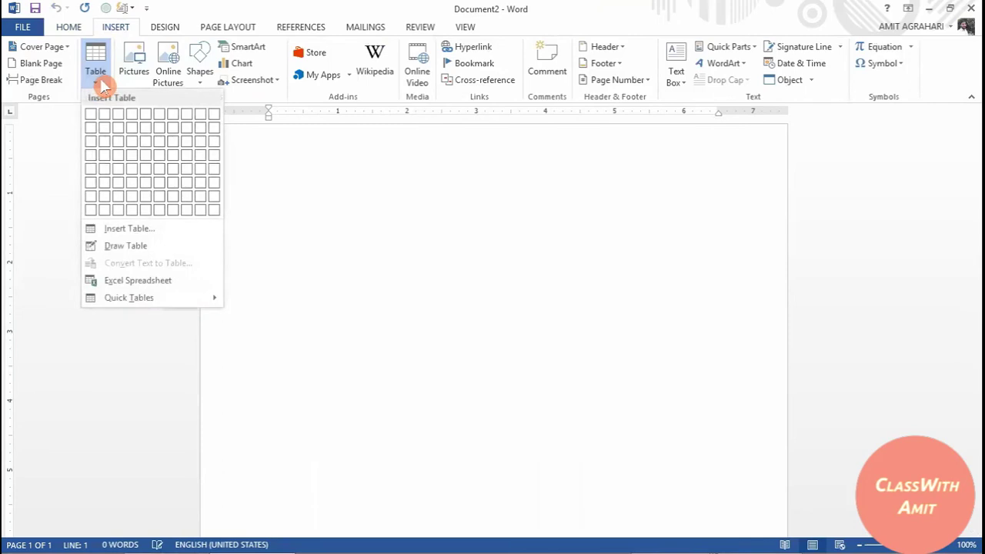
pyautogui.click(126, 250)
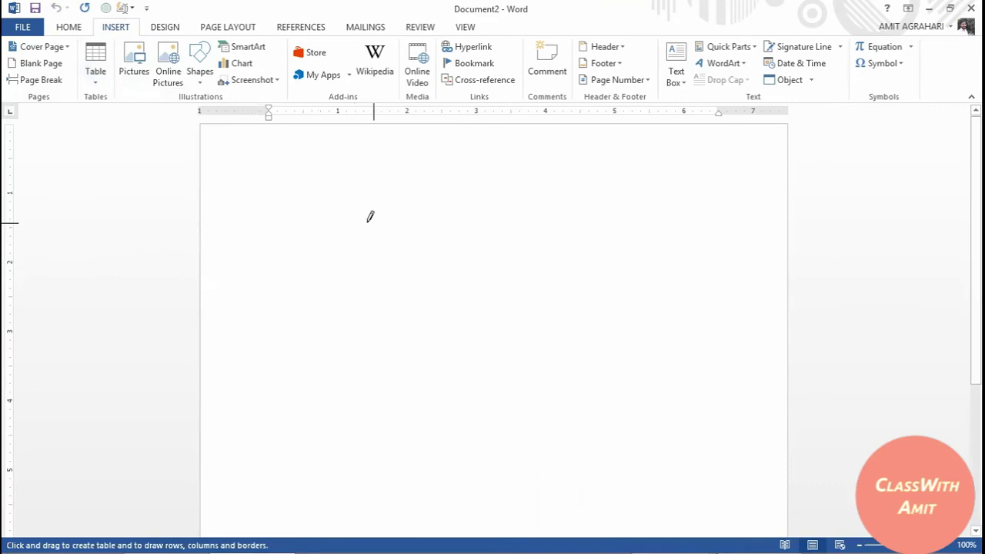
pyautogui.moveTo(303, 181)
pyautogui.mouseDown()
pyautogui.moveTo(641, 247)
pyautogui.moveTo(705, 334)
pyautogui.mouseUp()
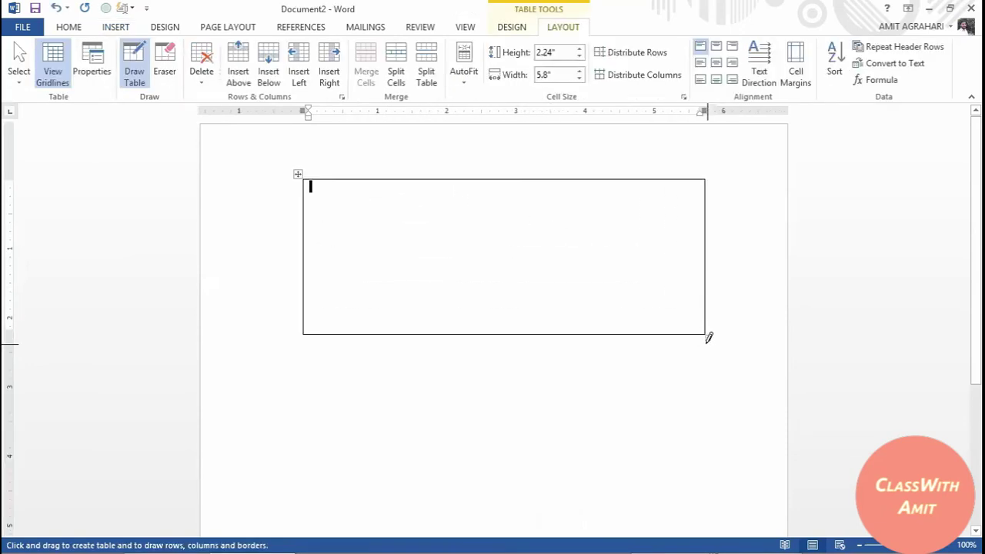
# Draw a vertical divider near the table's middle, split the right part into one upper and two lower cells, and divide the left part vertically
pyautogui.moveTo(493, 180); pyautogui.dragTo(492, 332)
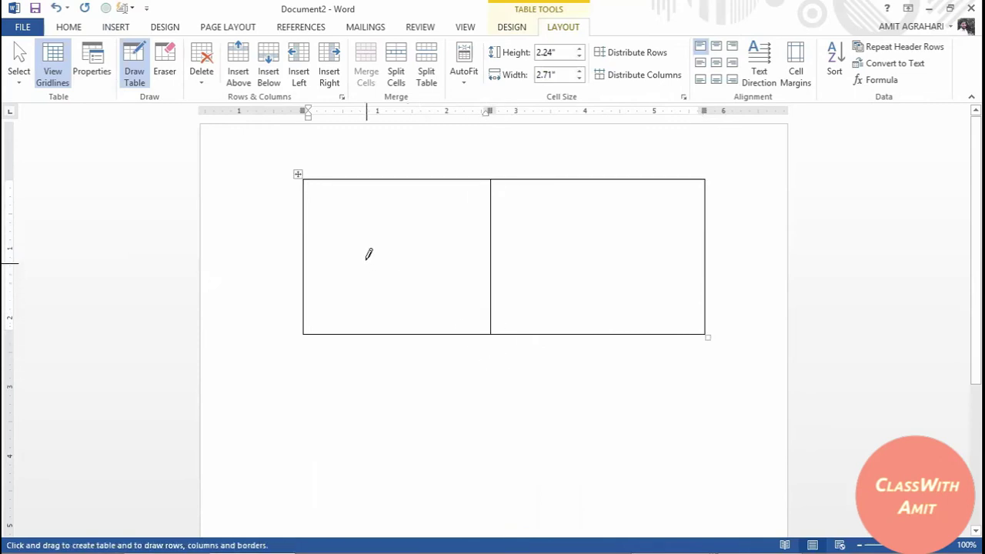
pyautogui.moveTo(493, 246); pyautogui.dragTo(703, 252)
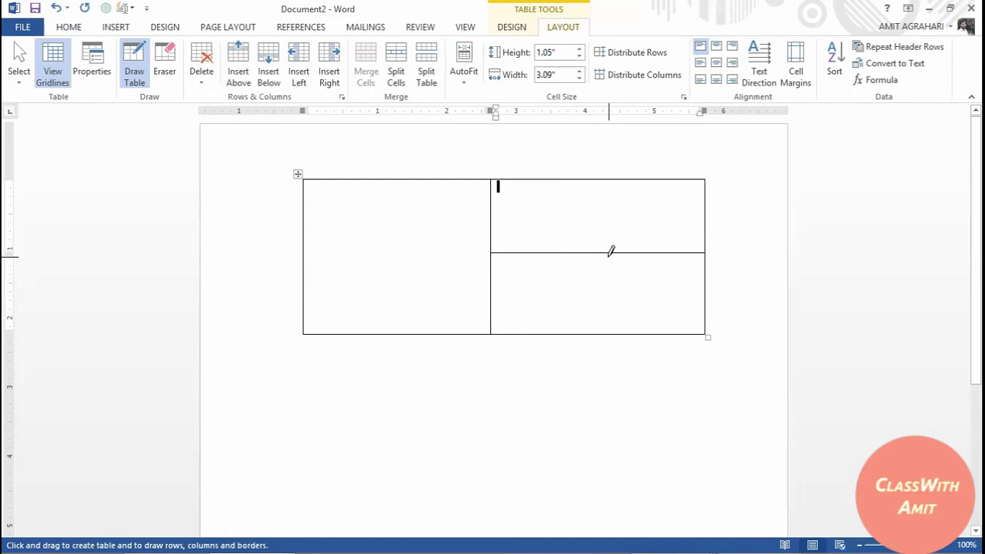
pyautogui.moveTo(608, 253); pyautogui.dragTo(608, 331)
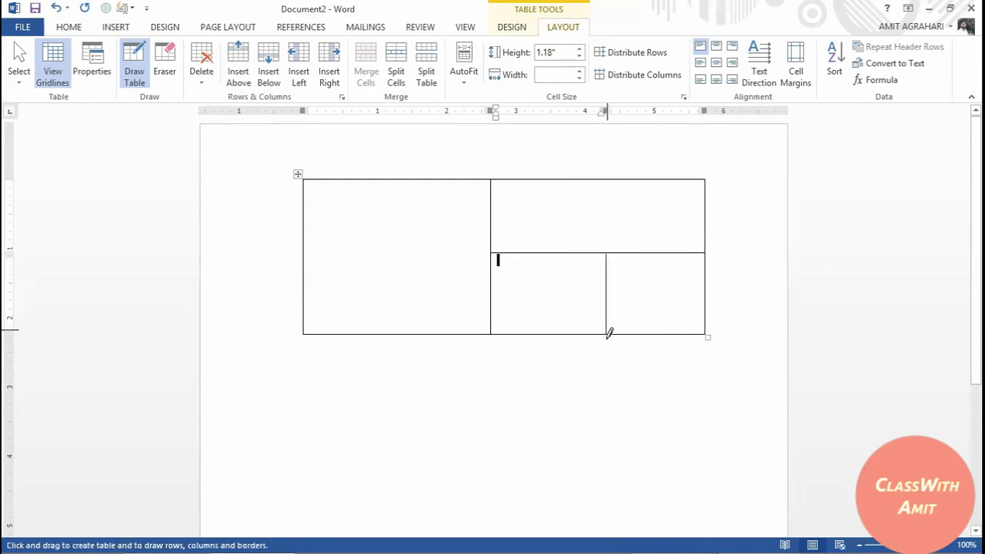
pyautogui.moveTo(372, 178); pyautogui.dragTo(373, 305)
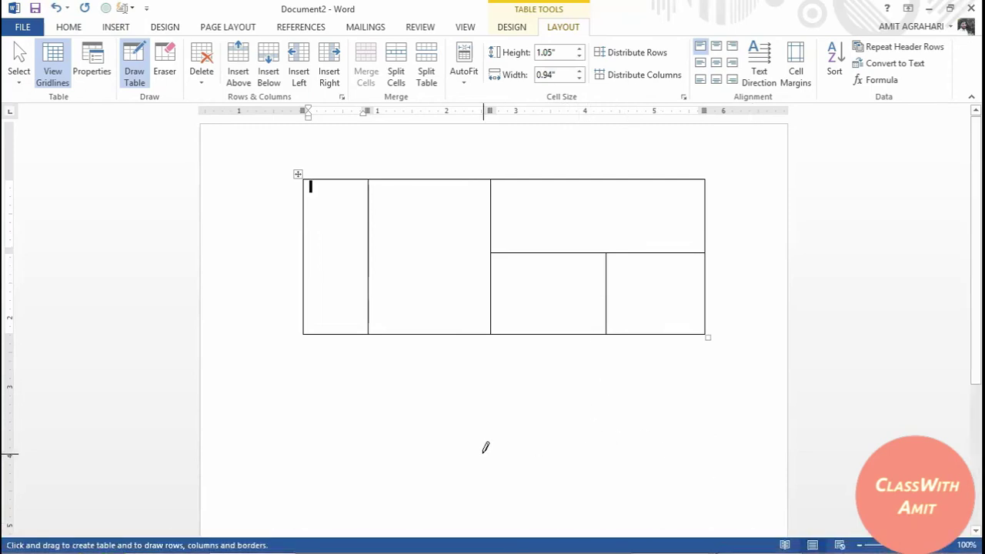
pyautogui.press('Escape')
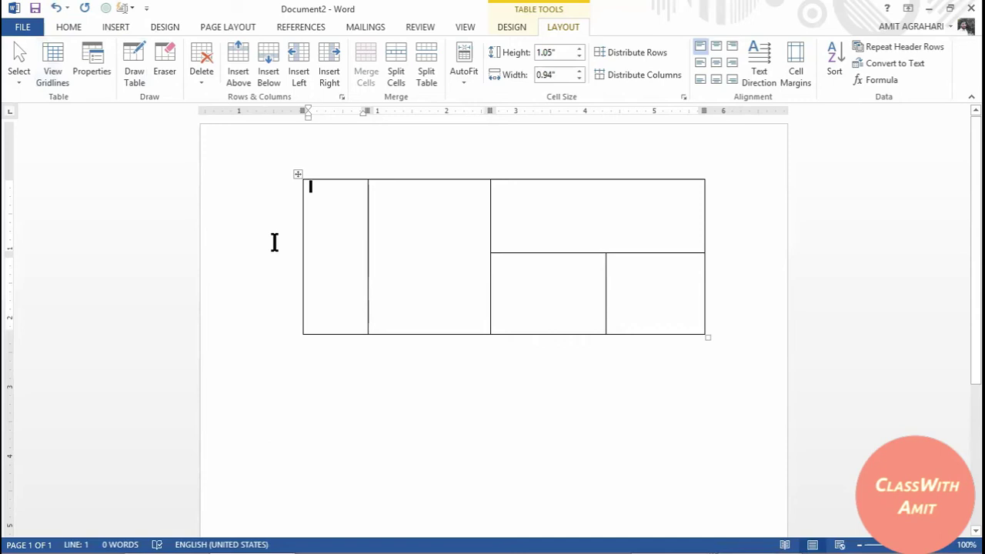
# Create another blank document and look through the available table insertion options without inserting one
pyautogui.hotkey('ctrl', 'n')
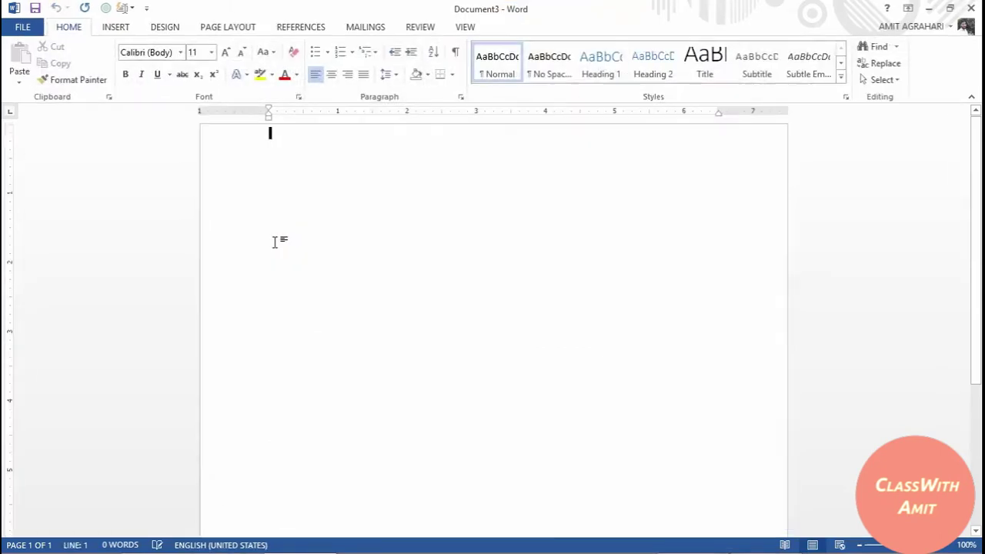
pyautogui.click(121, 31)
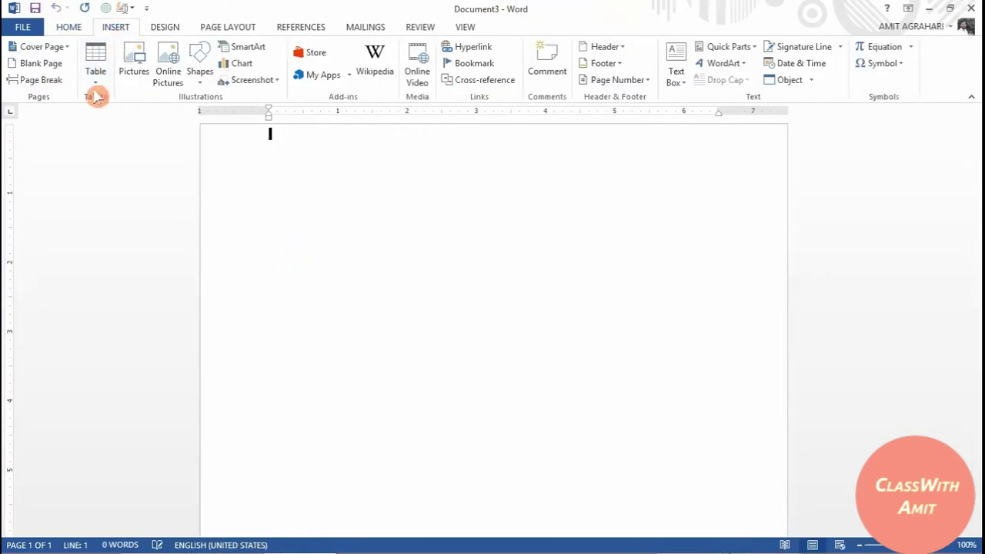
pyautogui.click(94, 84)
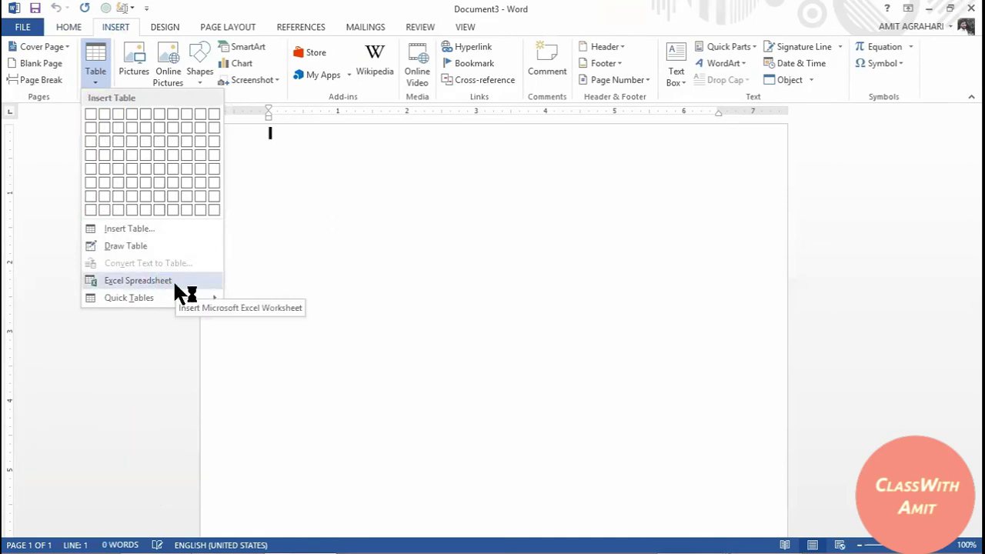
pyautogui.click(292, 182)
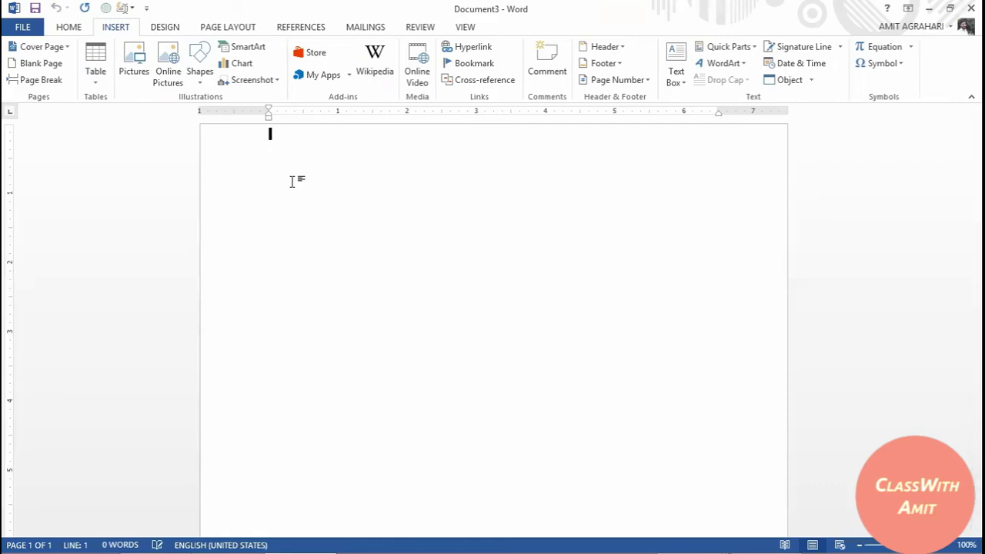
# Create a one-row, four-column table by entering a line of hyphens with plus signs marking the column borders
pyautogui.write('=')
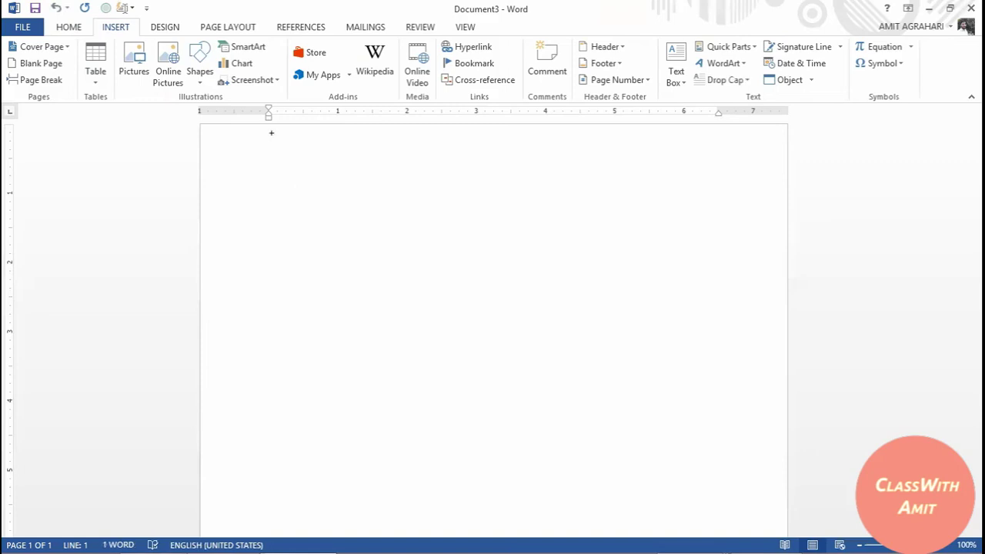
pyautogui.press('BackSpace')
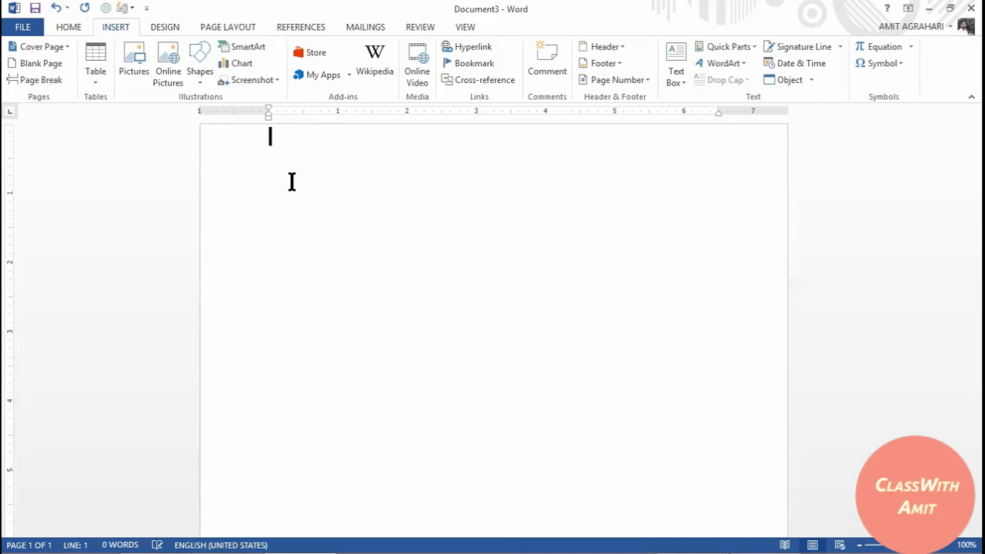
pyautogui.write('+')
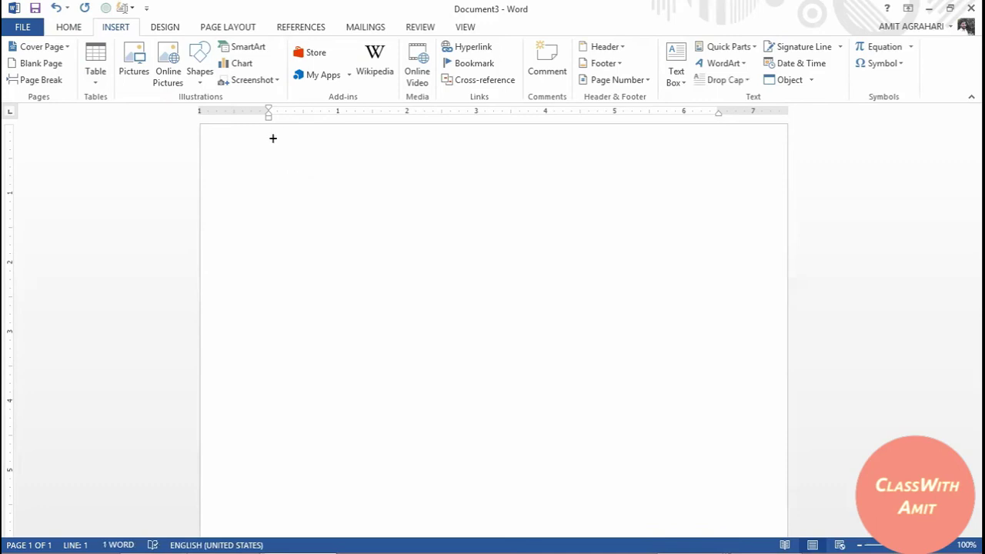
pyautogui.write('------------+--------')
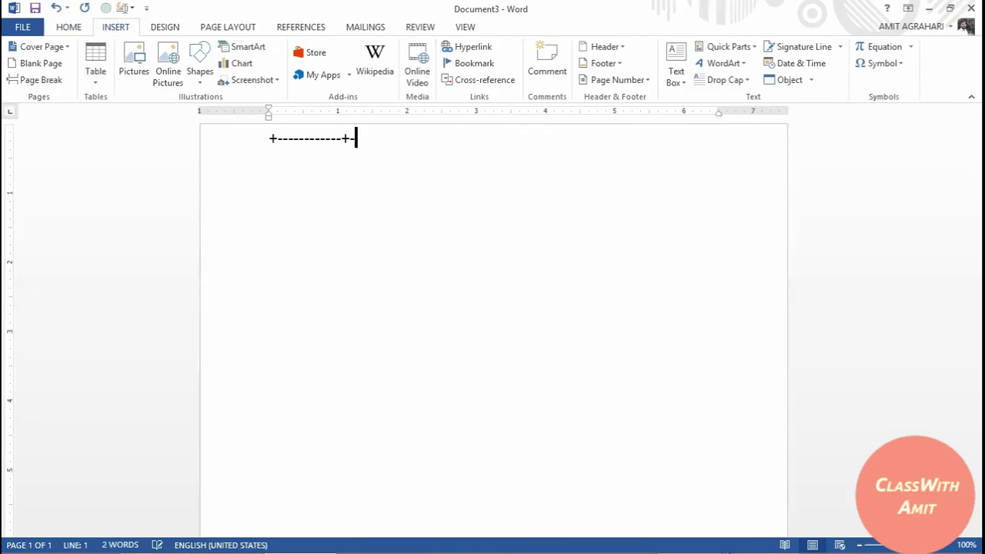
pyautogui.write('-------------------+--------+-------------------+')
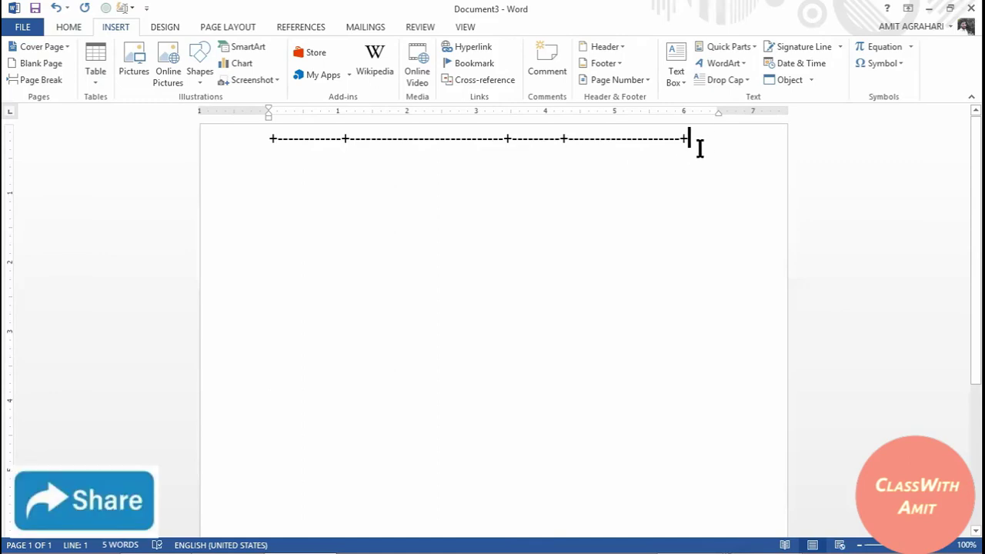
pyautogui.press('Return')
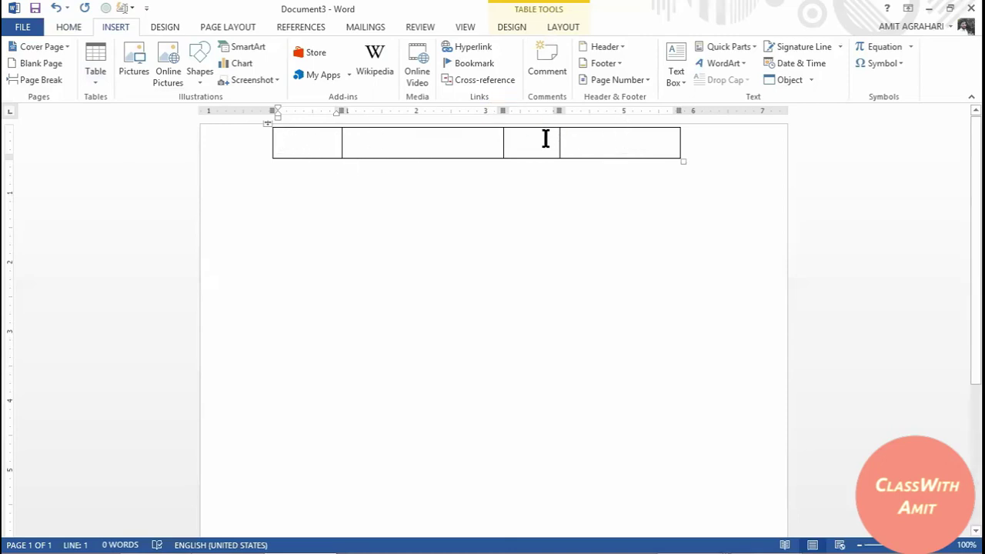
# Add three new rows to the table by advancing from cell to cell past its last cell
pyautogui.click(654, 143)
pyautogui.press('Tab')
pyautogui.press('Tab')
pyautogui.press('Tab')
pyautogui.press('Tab')
pyautogui.press('Tab')
pyautogui.press('Tab')
pyautogui.press('Tab')
pyautogui.press('Tab')
pyautogui.press('Tab')
pyautogui.press('Tab')
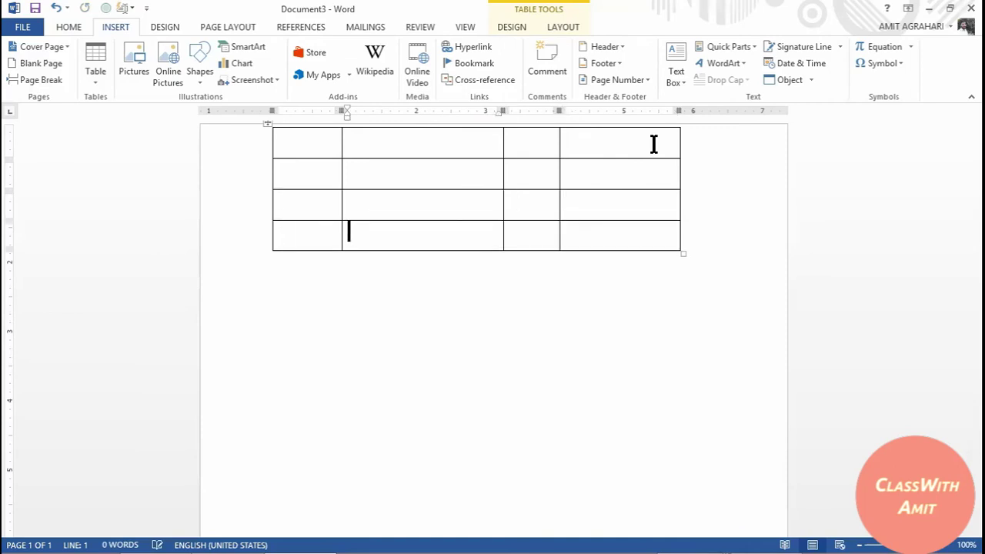
# Add a blank line below the table, and move the whole table about 1.25 inches down the page
pyautogui.click(319, 300)
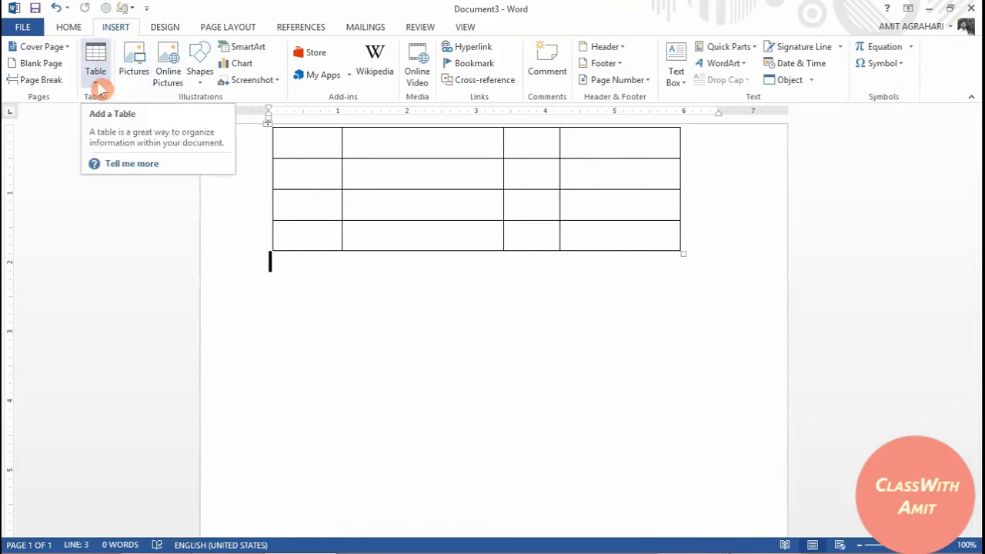
pyautogui.press('Return')
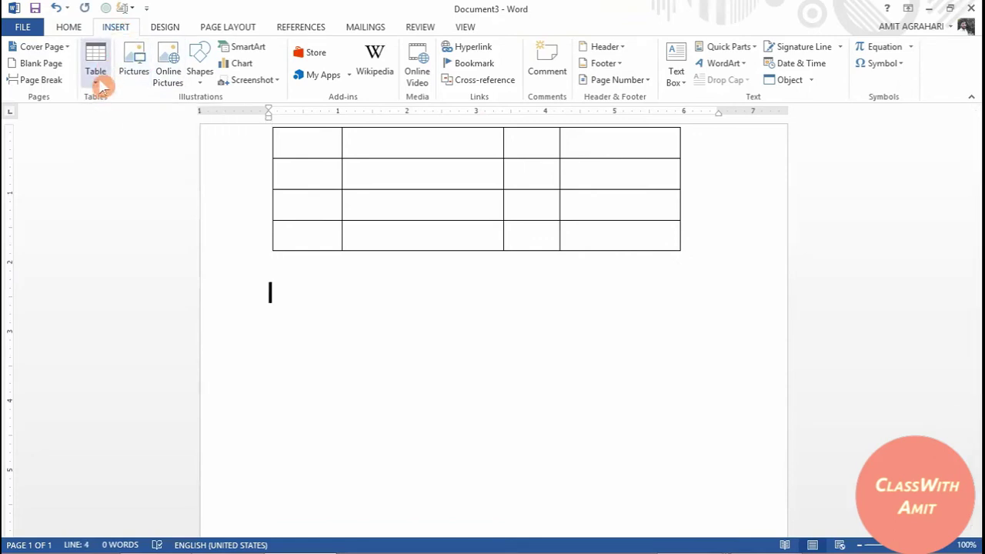
pyautogui.click(101, 88)
pyautogui.click(337, 177)
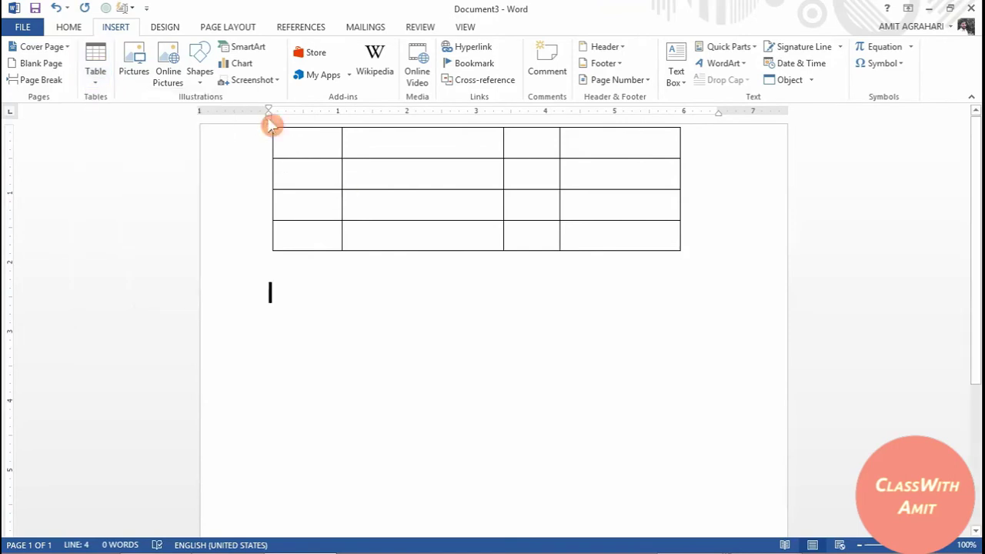
pyautogui.moveTo(266, 127); pyautogui.dragTo(271, 220)
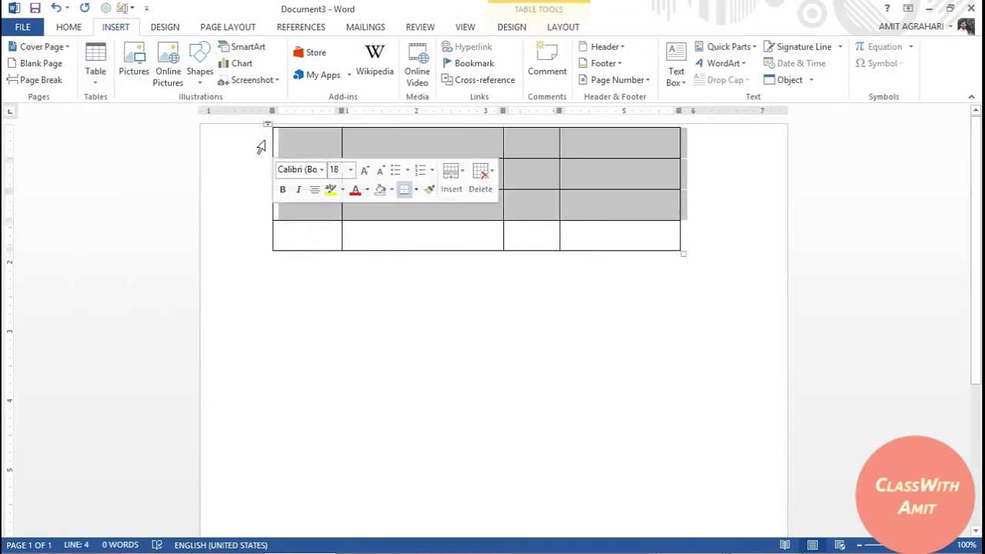
pyautogui.moveTo(266, 123); pyautogui.dragTo(261, 218)
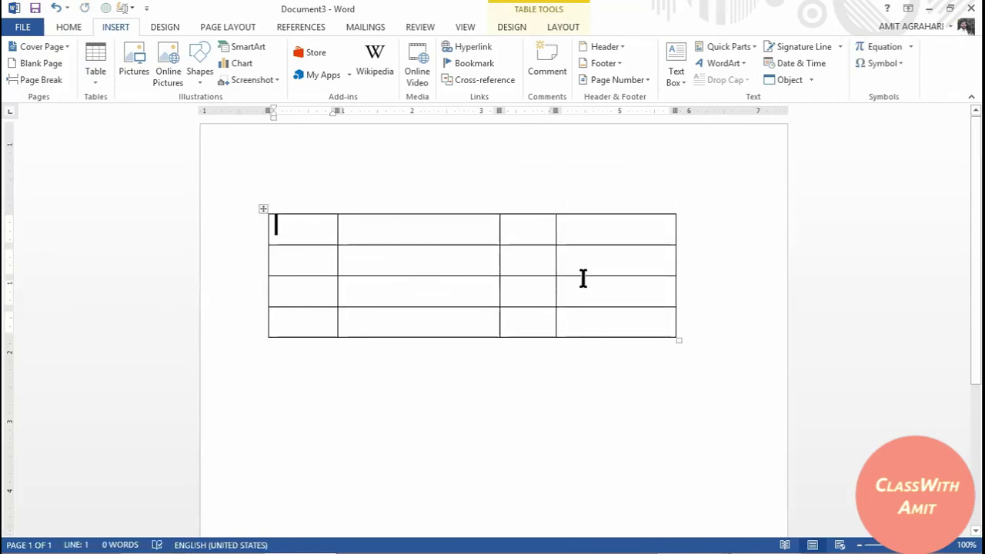
# Delete the entire third column of the table
pyautogui.click(518, 227)
pyautogui.rightClick(518, 228)
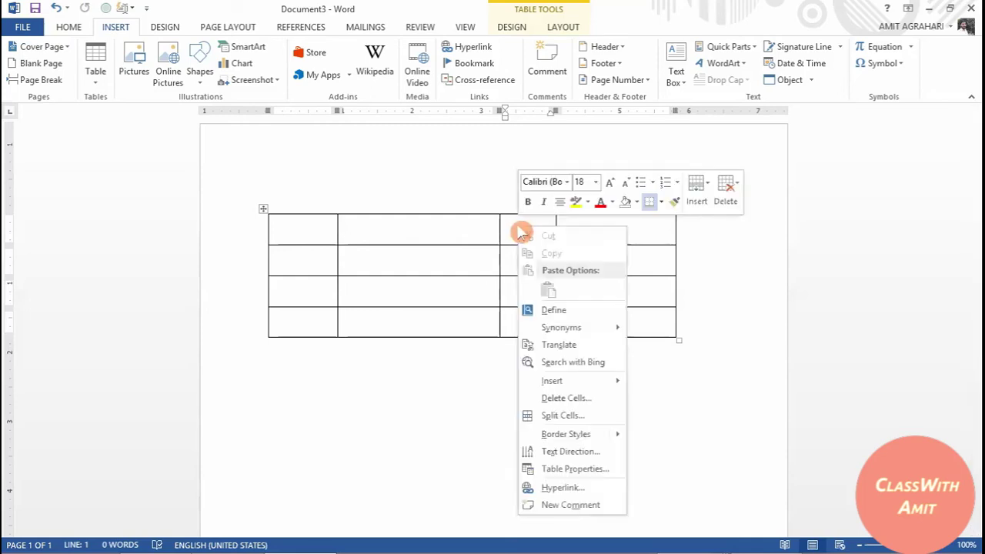
pyautogui.click(599, 405)
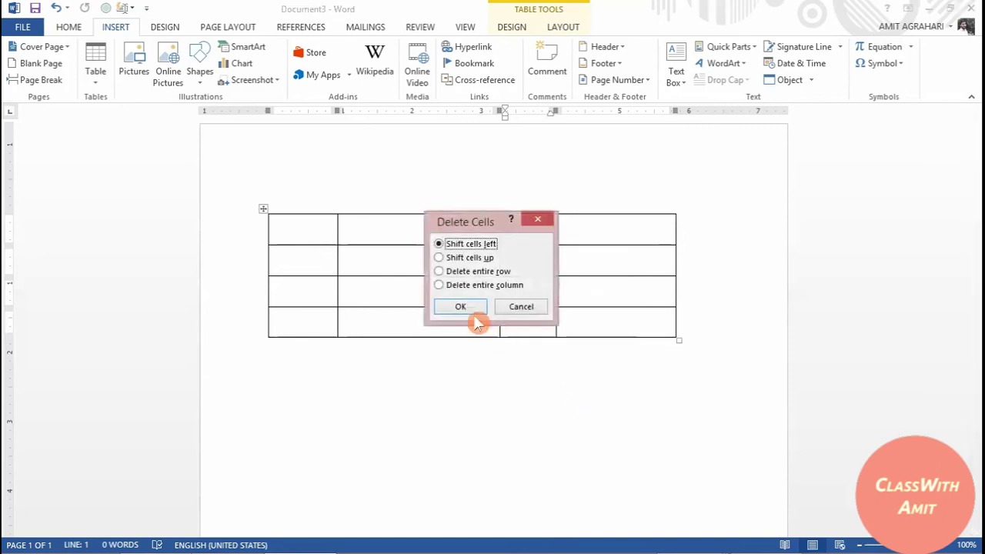
pyautogui.click(440, 286)
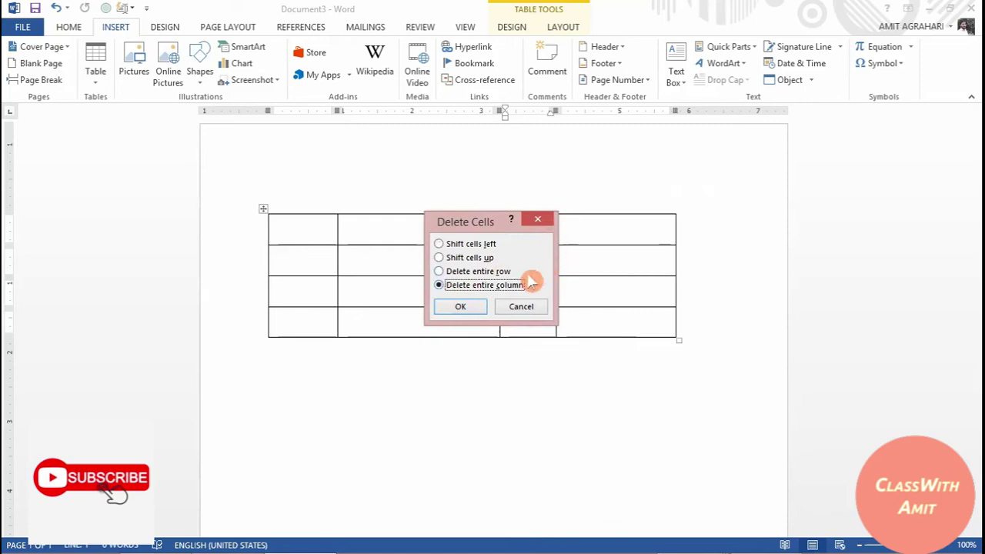
pyautogui.click(477, 309)
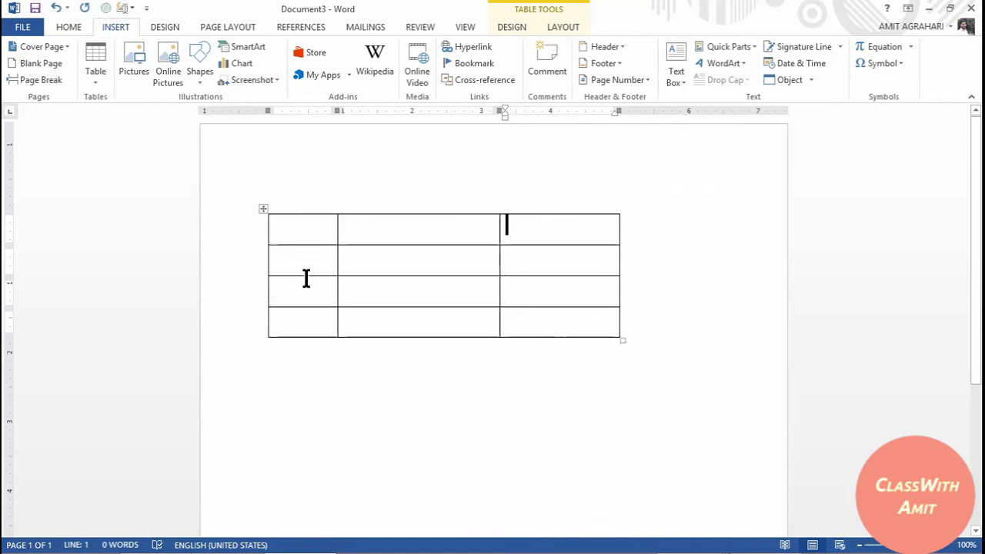
# Number the four cells of the table's first column from 1 to 4
pyautogui.click(308, 232)
pyautogui.write('1')
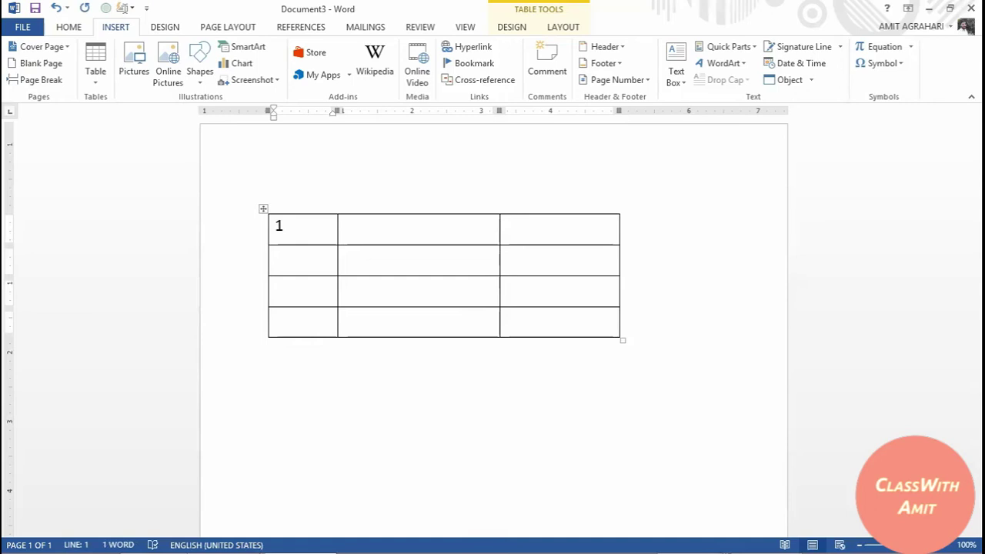
pyautogui.press('Down')
pyautogui.write('2')
pyautogui.write('3')
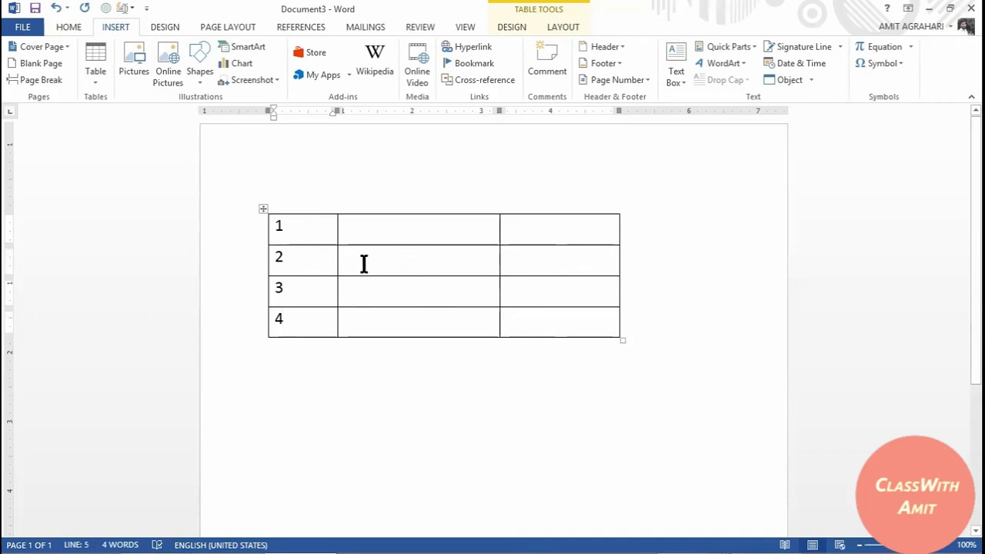
# Delete the entire table row that contains the number 2
pyautogui.rightClick(293, 259)
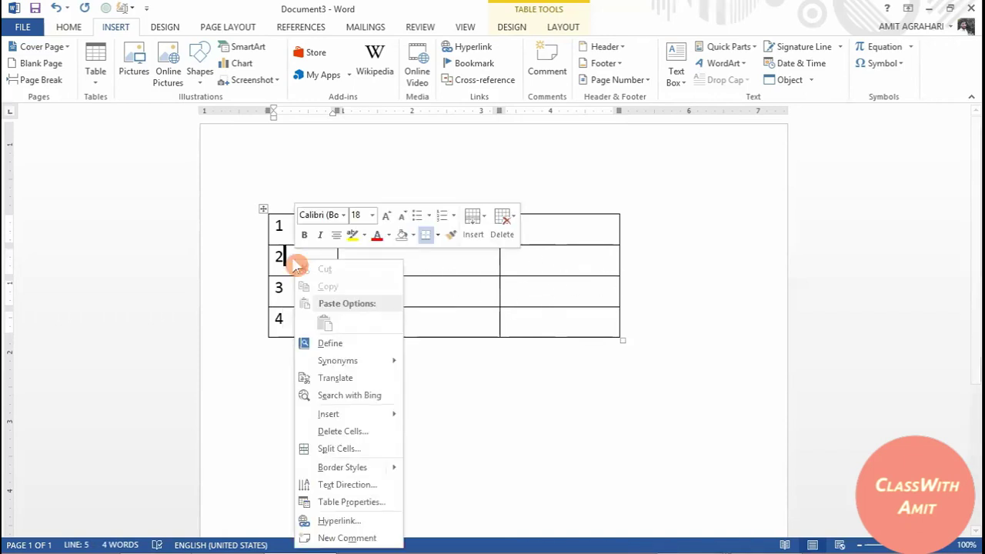
pyautogui.click(354, 433)
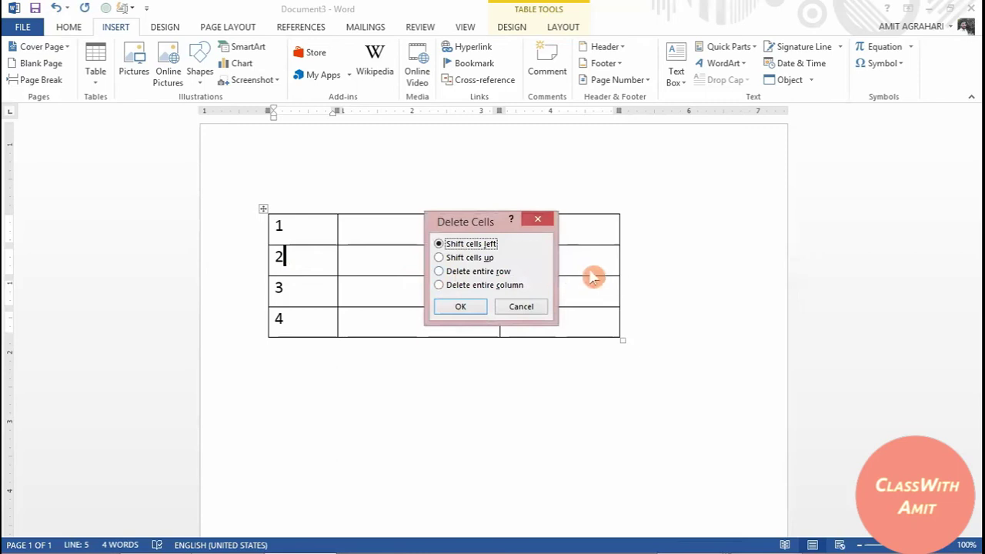
pyautogui.click(454, 274)
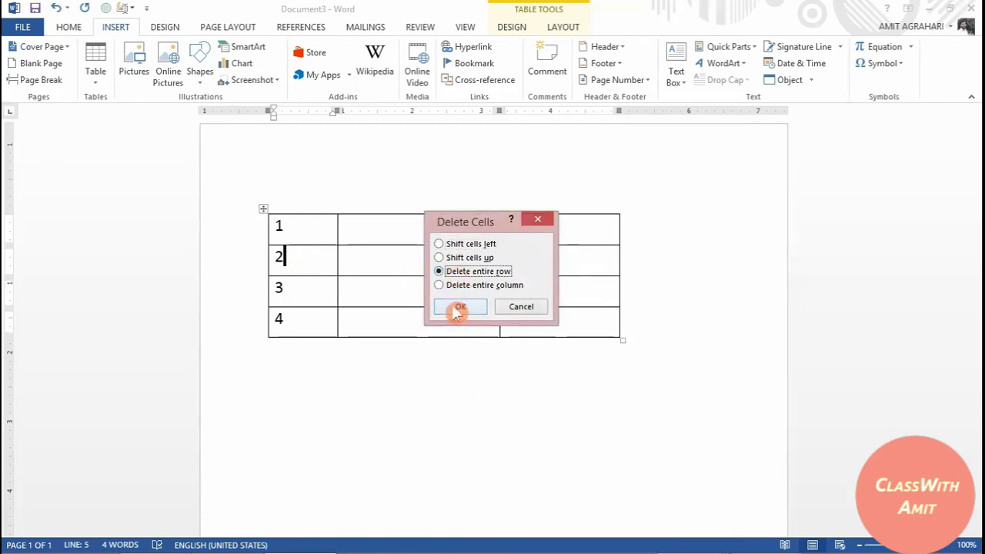
pyautogui.click(460, 308)
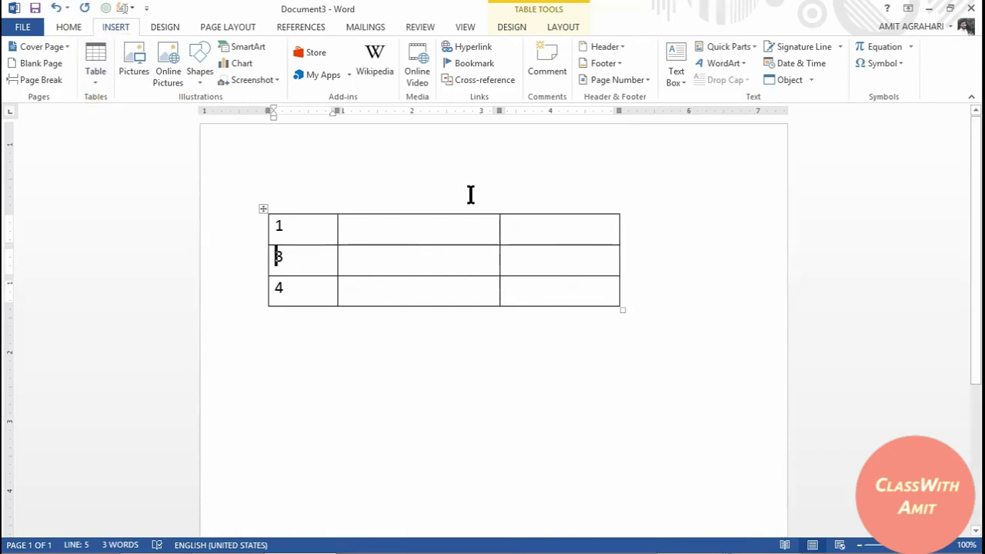
# Narrow the whole table proportionally to about 3.9 inches wide, keeping its row heights
pyautogui.click(95, 81)
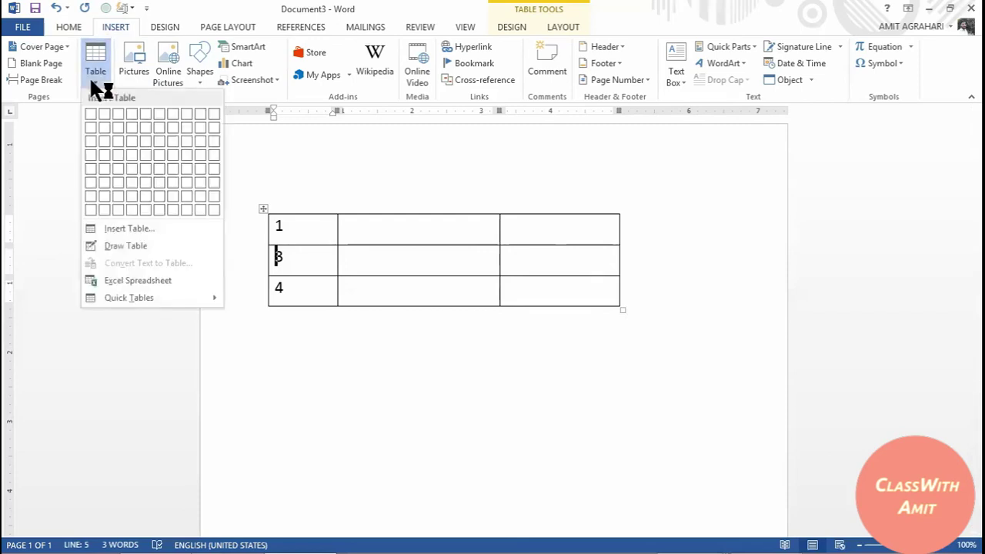
pyautogui.click(539, 373)
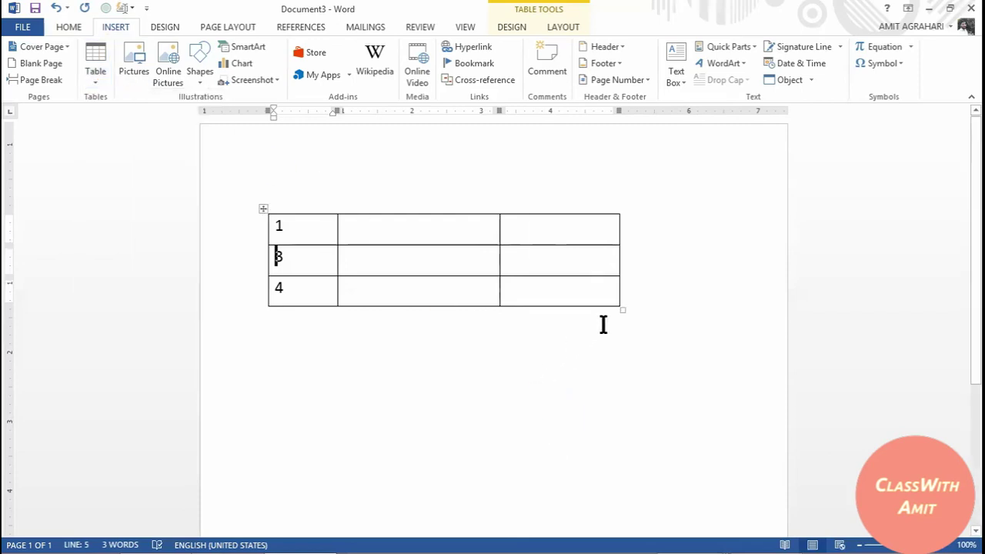
pyautogui.moveTo(621, 308); pyautogui.dragTo(541, 307)
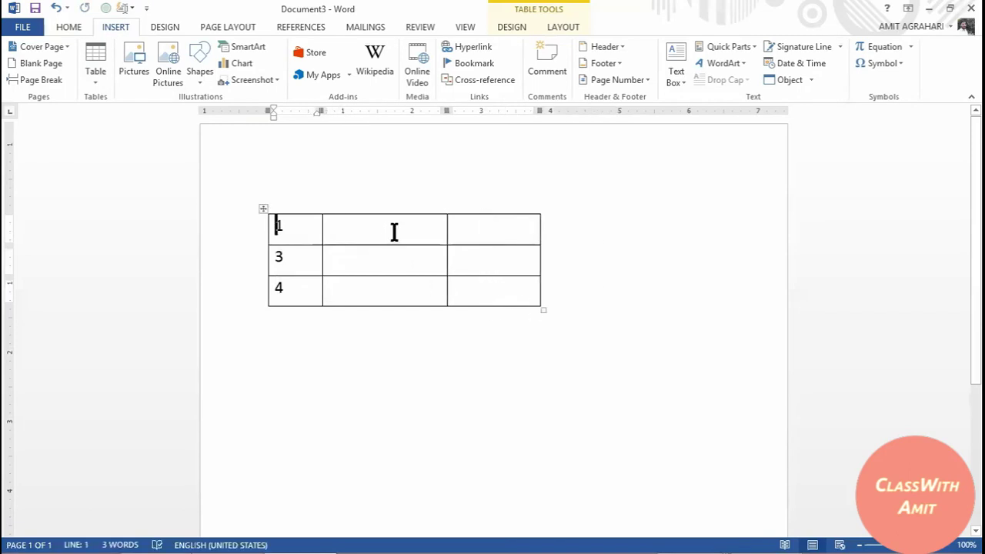
# Apply the fourth table style, with a thin grey grid, to the table and shade its first cell yellow
pyautogui.click(563, 27)
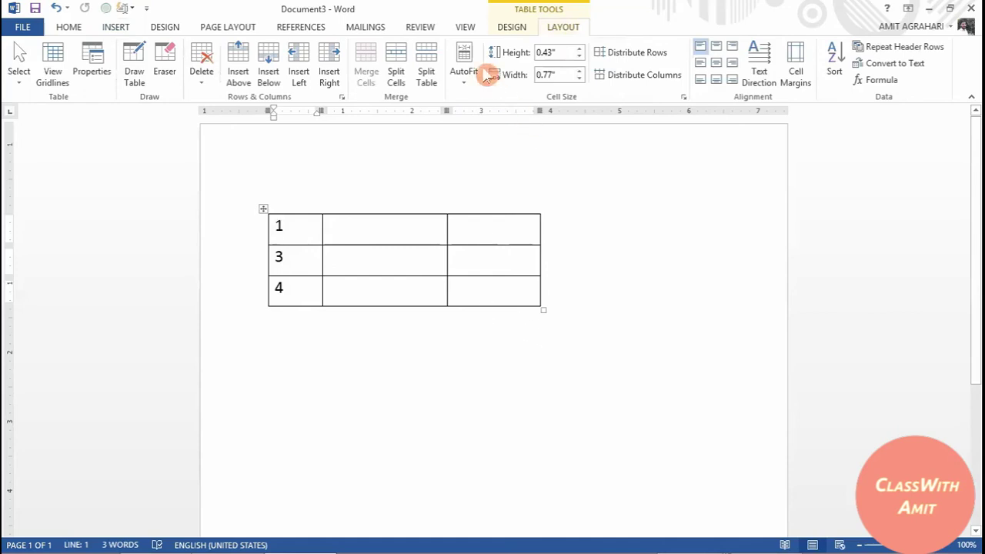
pyautogui.click(512, 27)
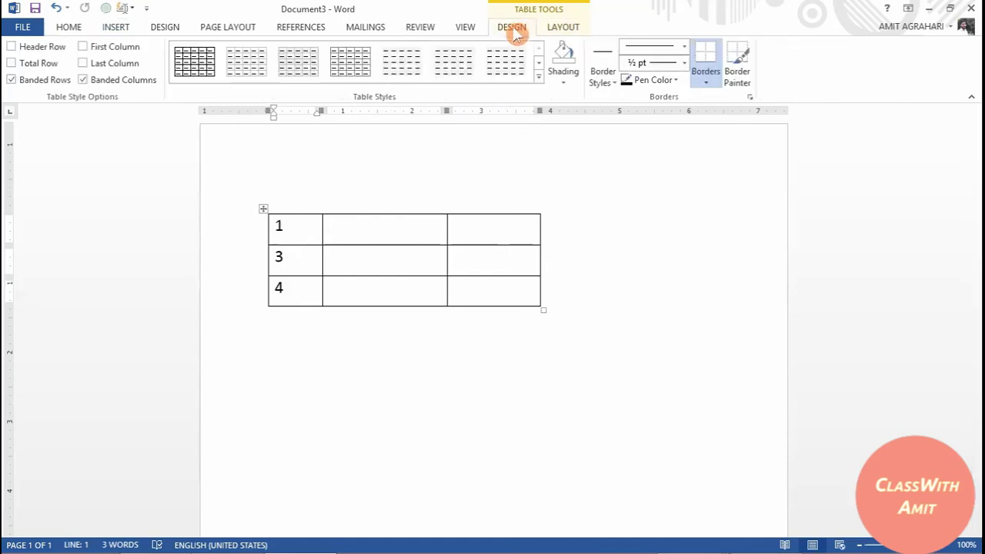
pyautogui.click(299, 69)
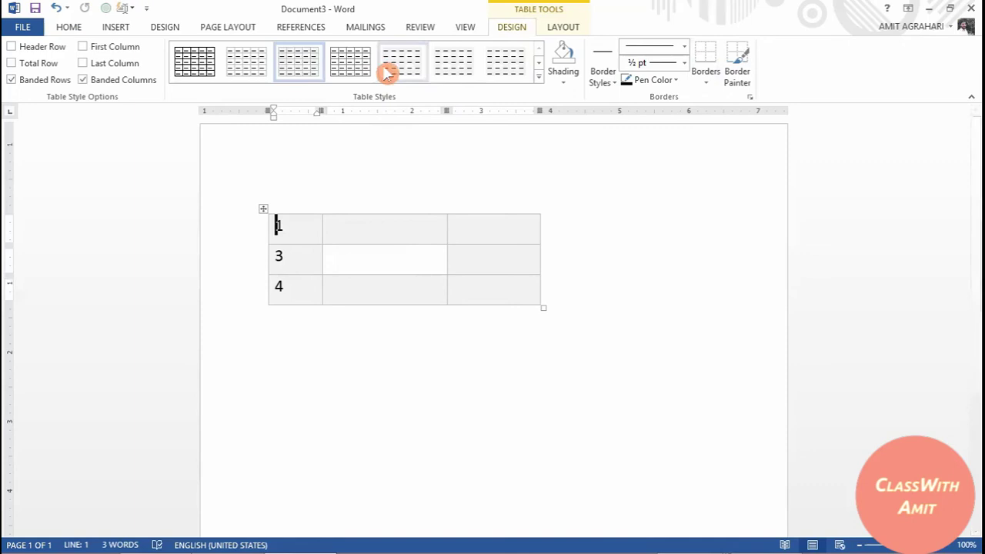
pyautogui.click(350, 69)
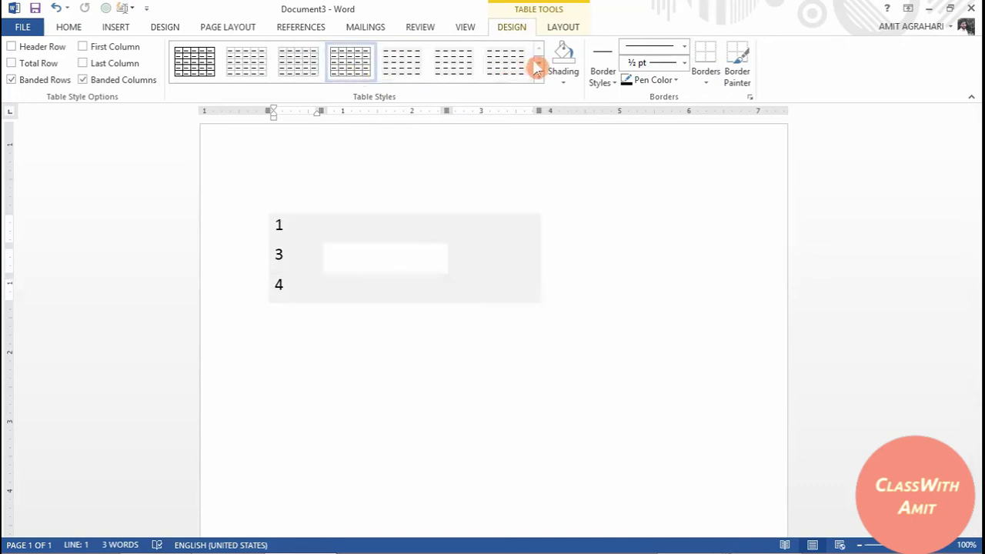
pyautogui.click(568, 81)
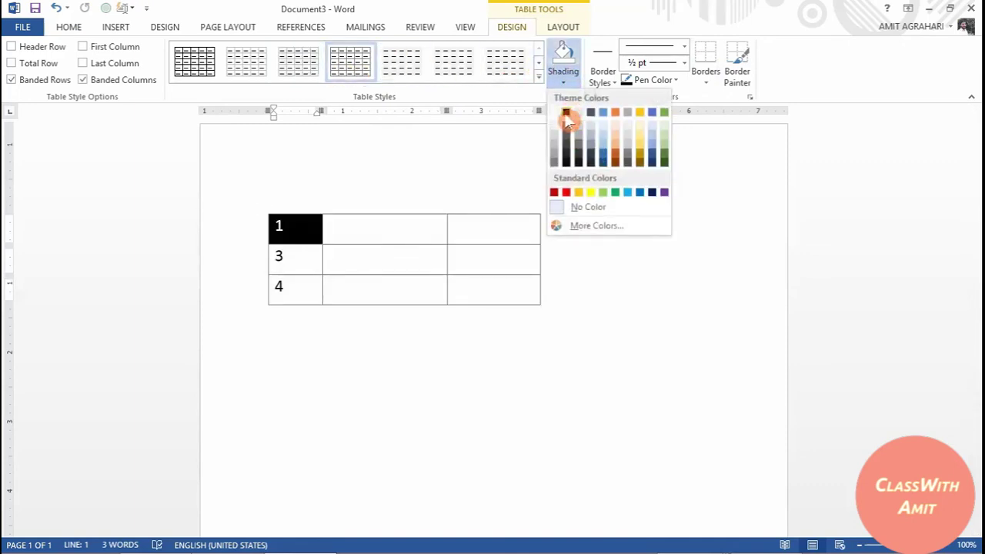
pyautogui.click(590, 193)
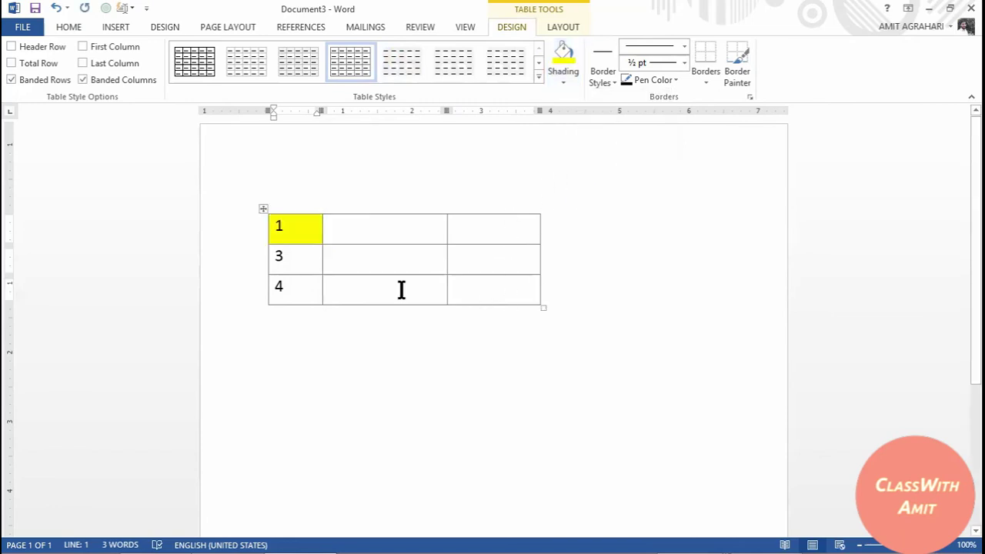
# Set the border line weight to 4 ½ pt and try to paint a border in the empty area below the table
pyautogui.click(683, 64)
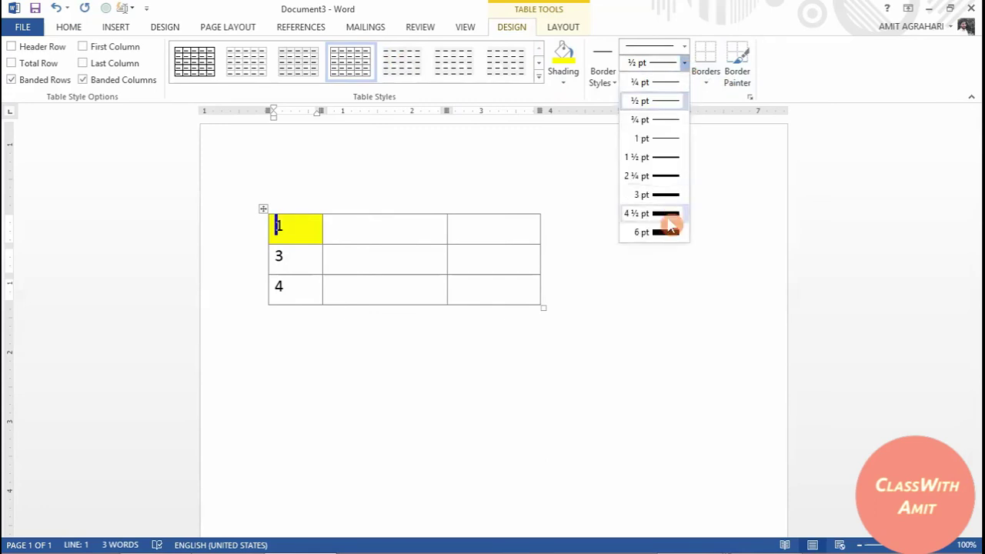
pyautogui.click(670, 210)
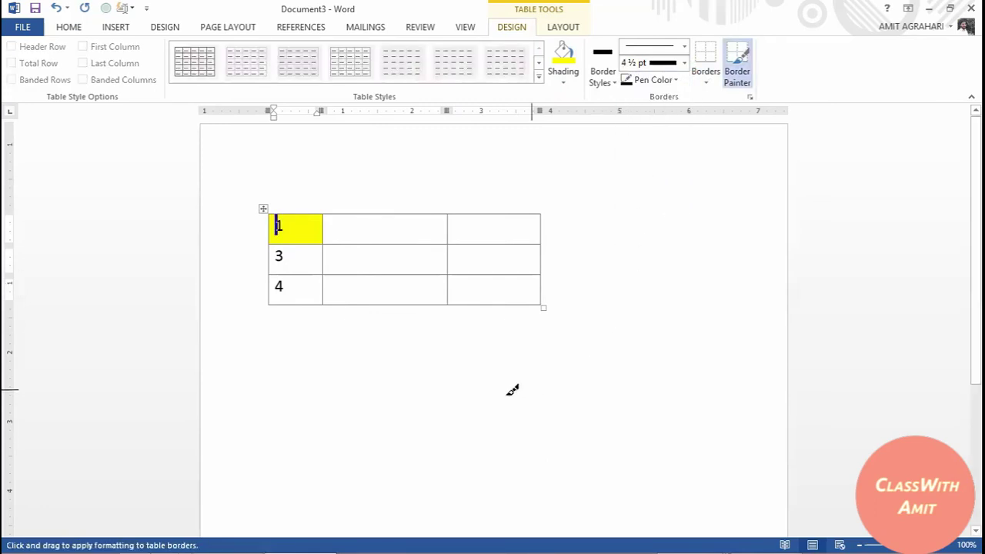
pyautogui.moveTo(352, 362)
pyautogui.mouseDown()
pyautogui.moveTo(454, 349)
pyautogui.moveTo(574, 375)
pyautogui.moveTo(646, 340)
pyautogui.mouseUp()
pyautogui.moveTo(388, 367); pyautogui.dragTo(666, 333)
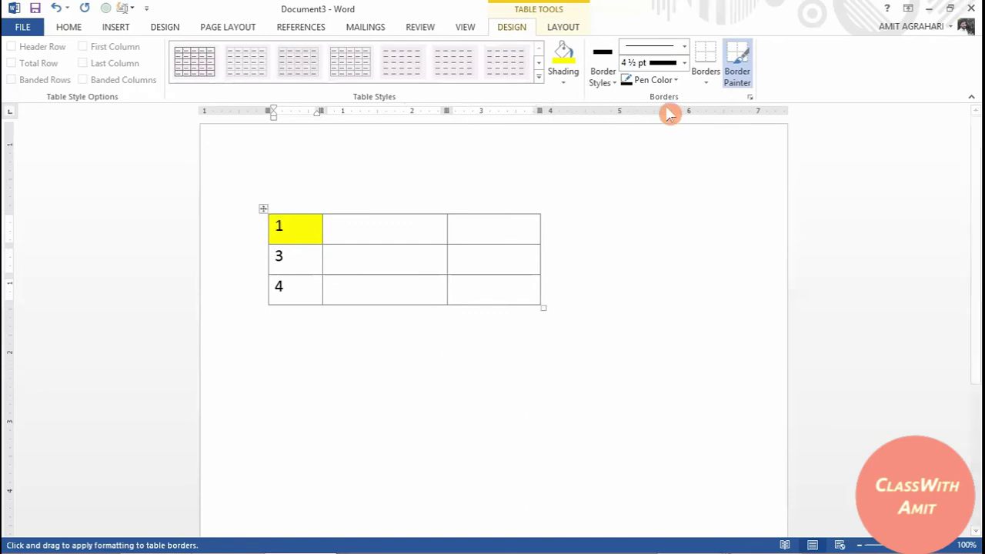
# Draw a single-cell table about 5.7 inches wide and 0.46 inches high below the existing table
pyautogui.click(122, 30)
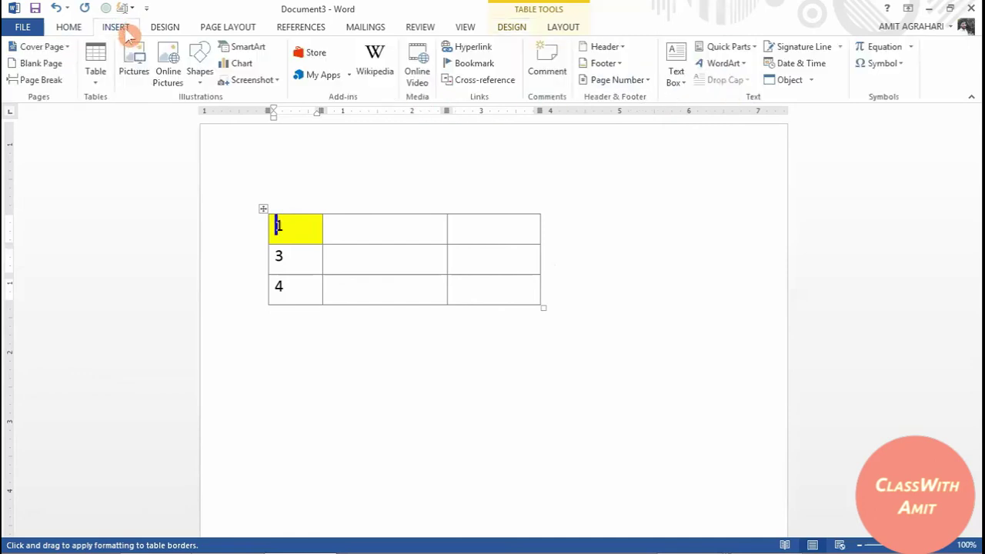
pyautogui.click(98, 80)
pyautogui.click(115, 246)
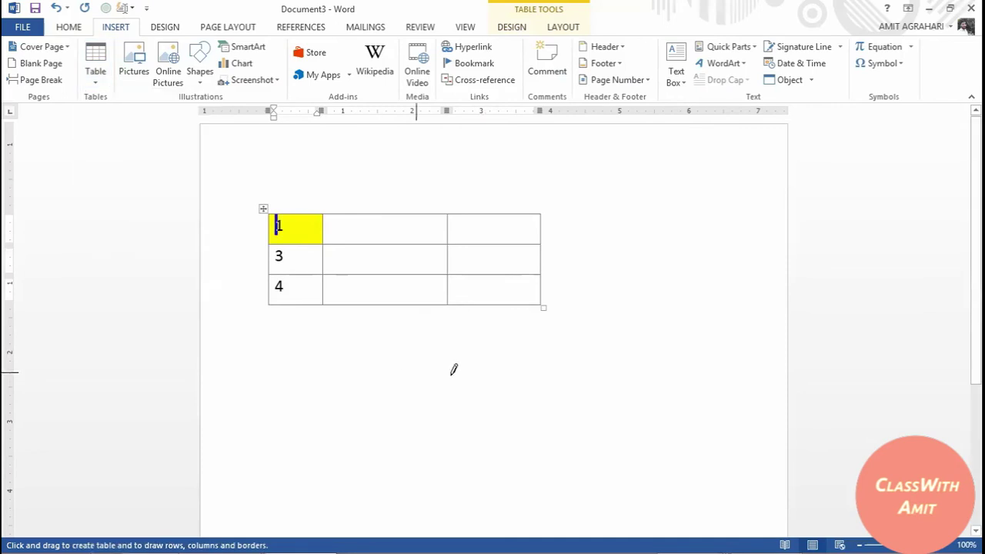
pyautogui.moveTo(350, 377); pyautogui.dragTo(746, 346)
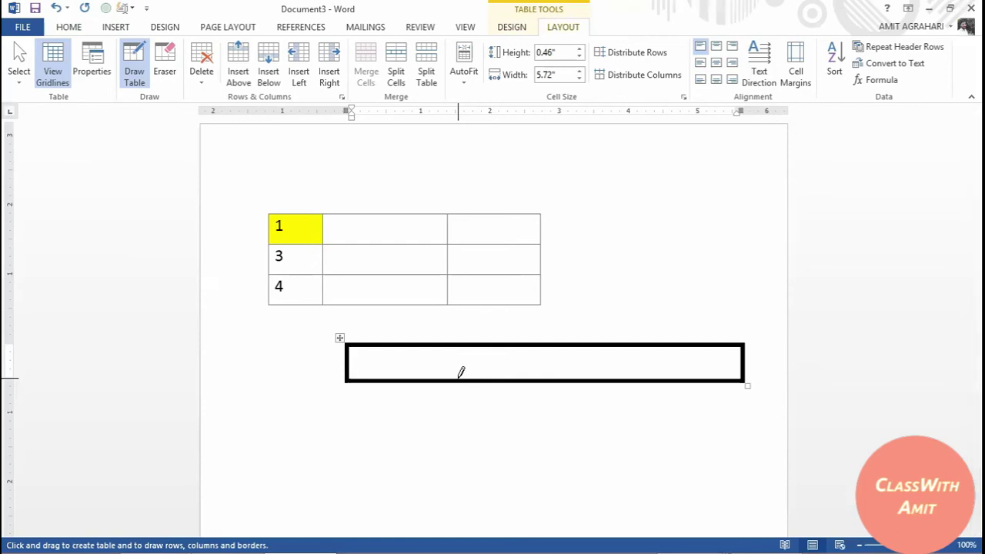
# Undo the drawn single-cell table and leave the table drawing mode
pyautogui.hotkey('ctrl', 'z')
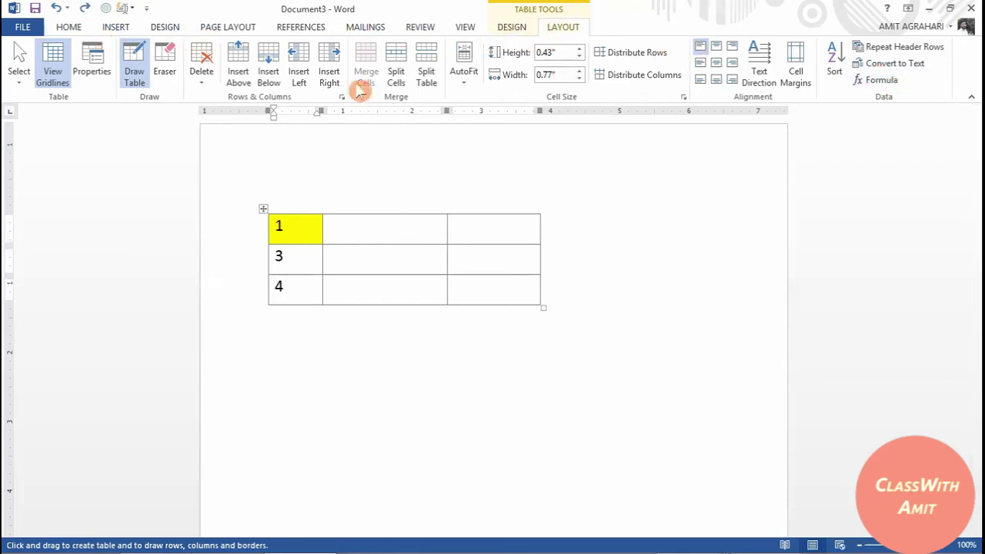
pyautogui.click(145, 63)
pyautogui.click(364, 230)
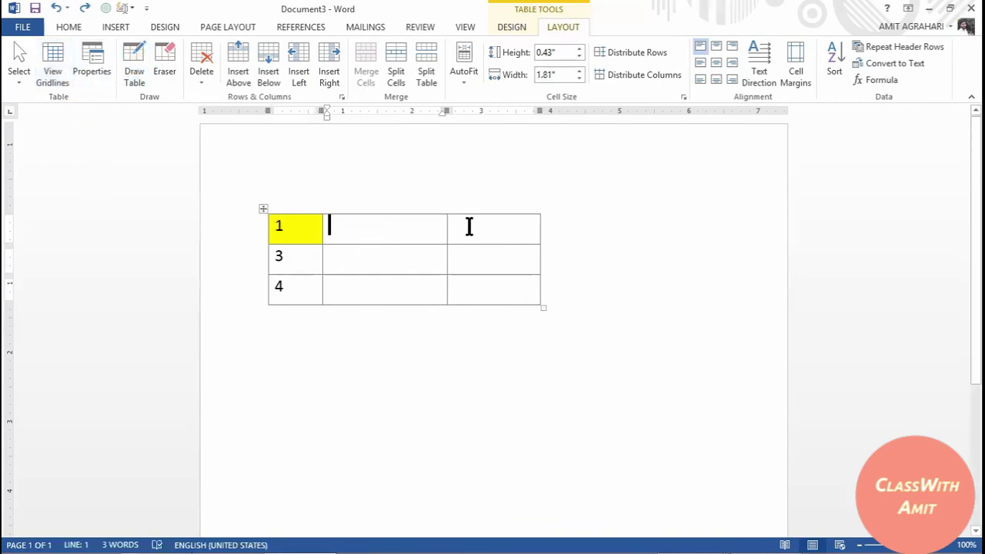
# Merge the three cells of the table's last row into one and clear the number 4 from it
pyautogui.click(304, 232)
pyautogui.click(320, 289)
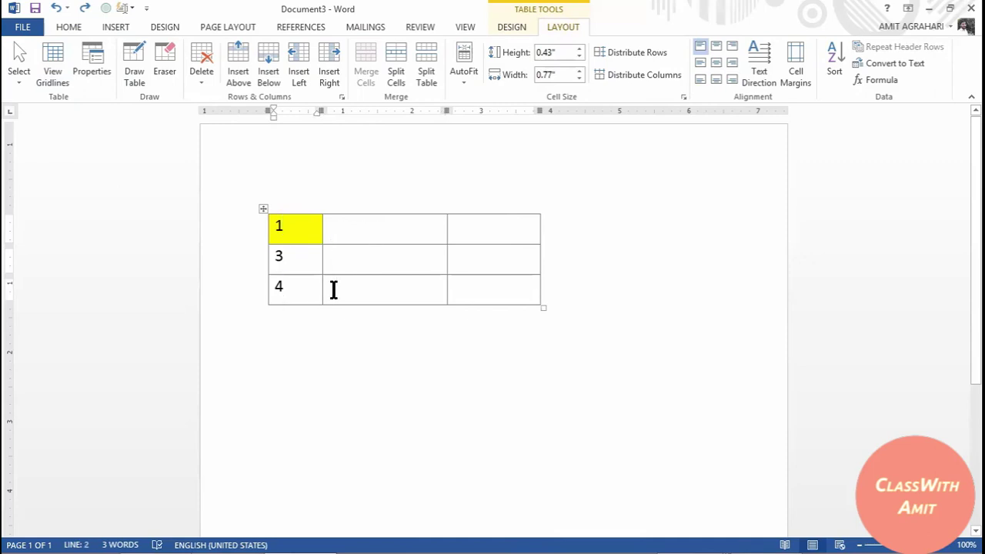
pyautogui.hotkey('shift', 'Right')
pyautogui.hotkey('shift', 'Right')
pyautogui.hotkey('shift', 'Right')
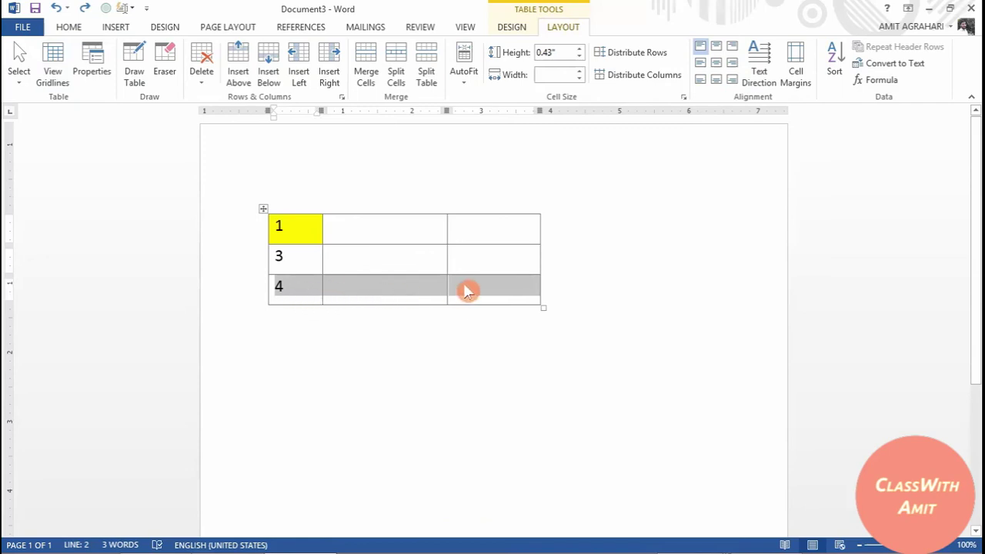
pyautogui.rightClick(302, 288)
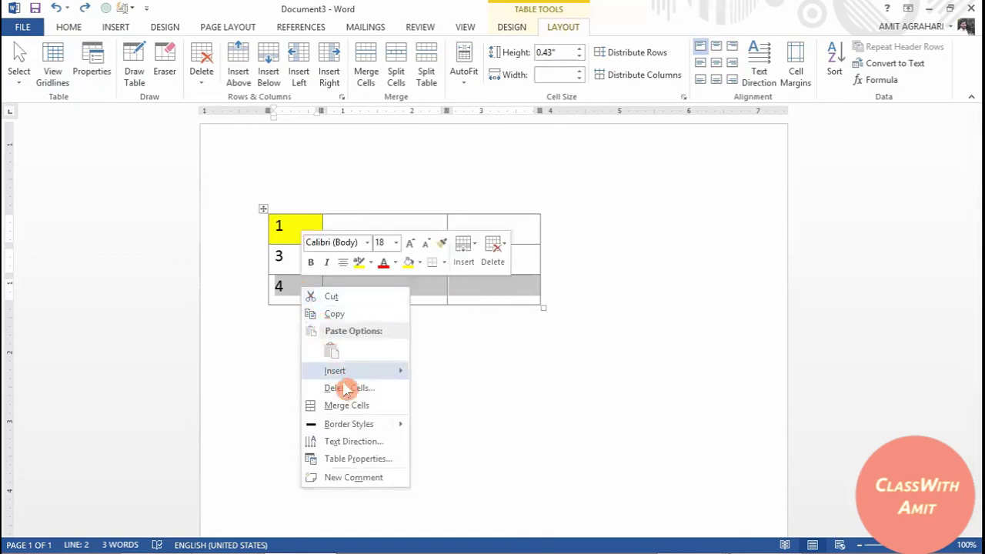
pyautogui.click(355, 414)
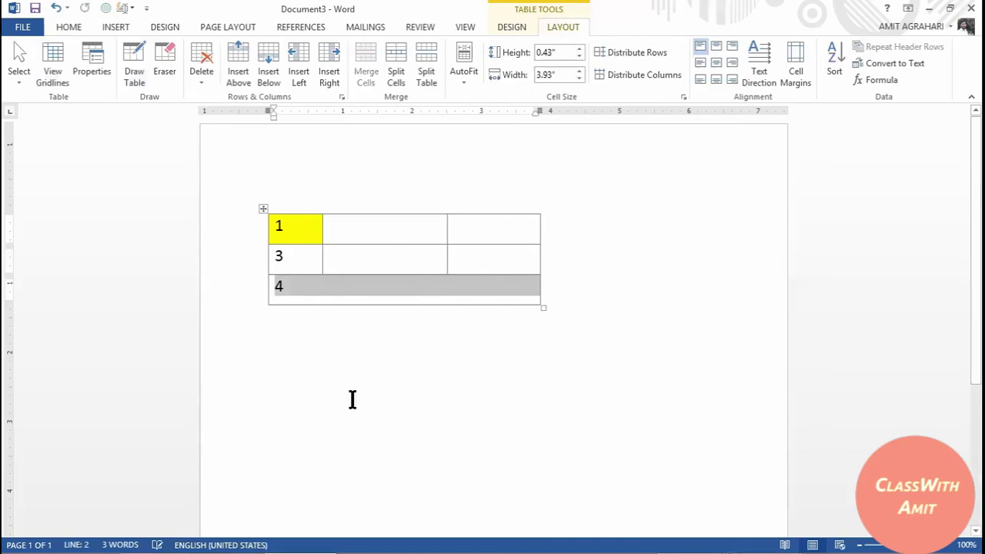
pyautogui.click(356, 344)
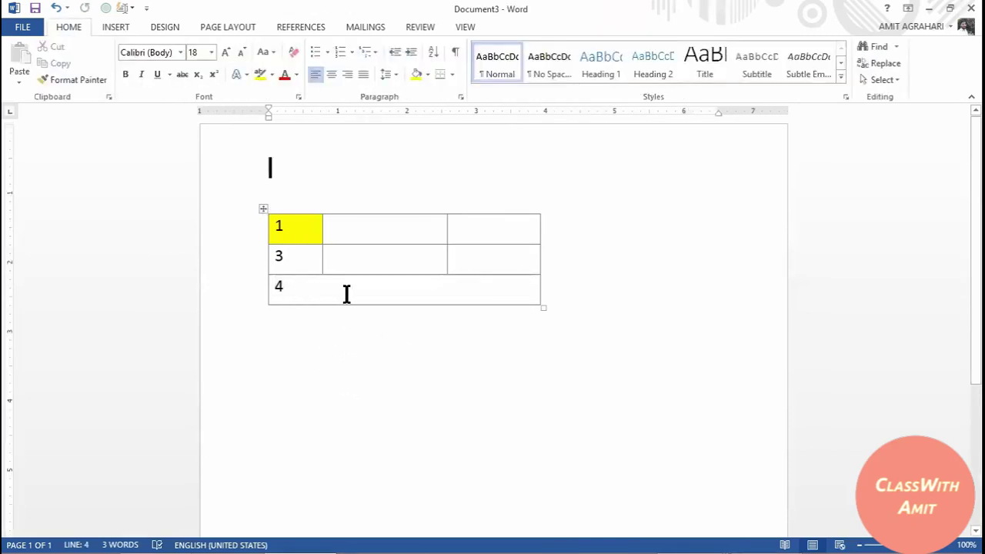
pyautogui.click(291, 290)
pyautogui.press('BackSpace')
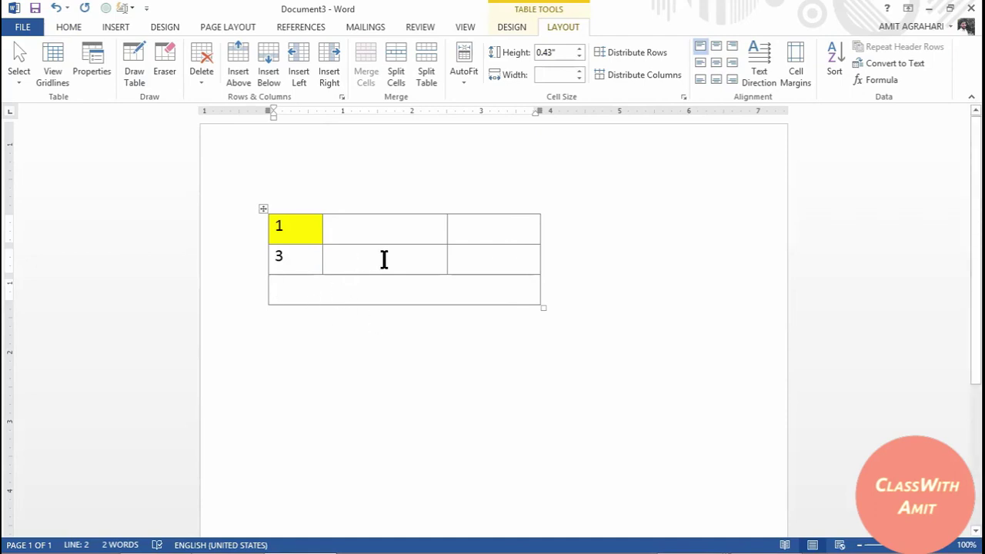
# Merge the second and third cells of the table's second row into one cell
pyautogui.click(415, 263)
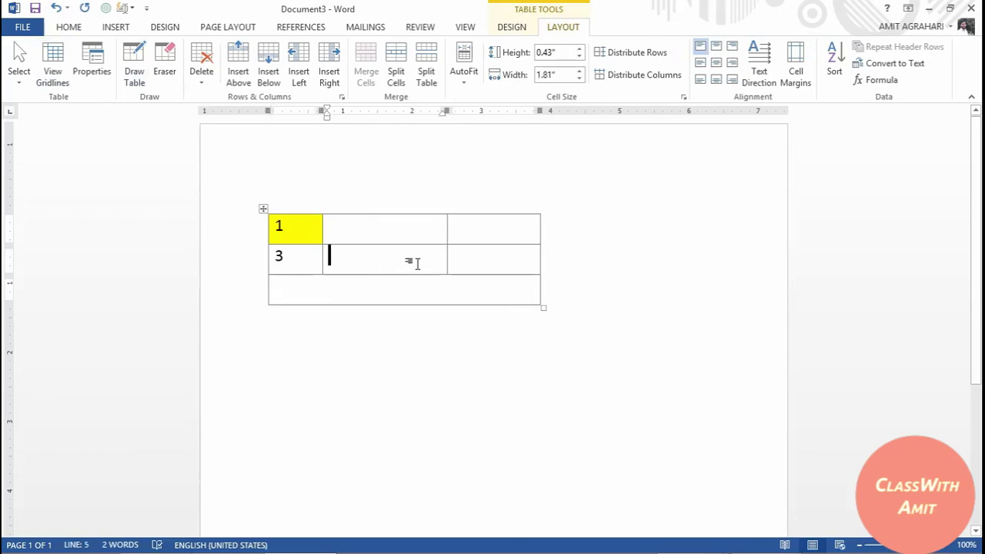
pyautogui.hotkey('shift', 'Right')
pyautogui.hotkey('shift', 'Right')
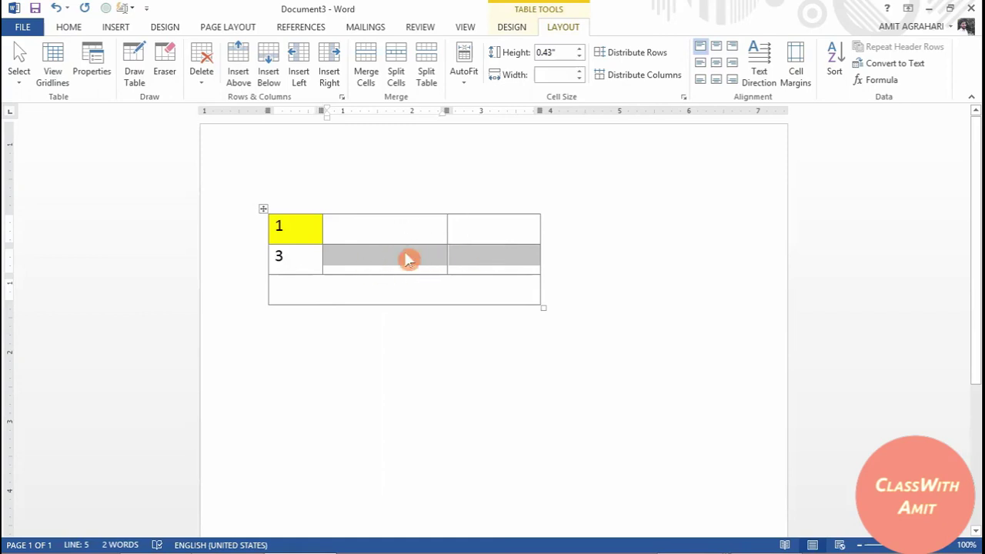
pyautogui.rightClick(407, 258)
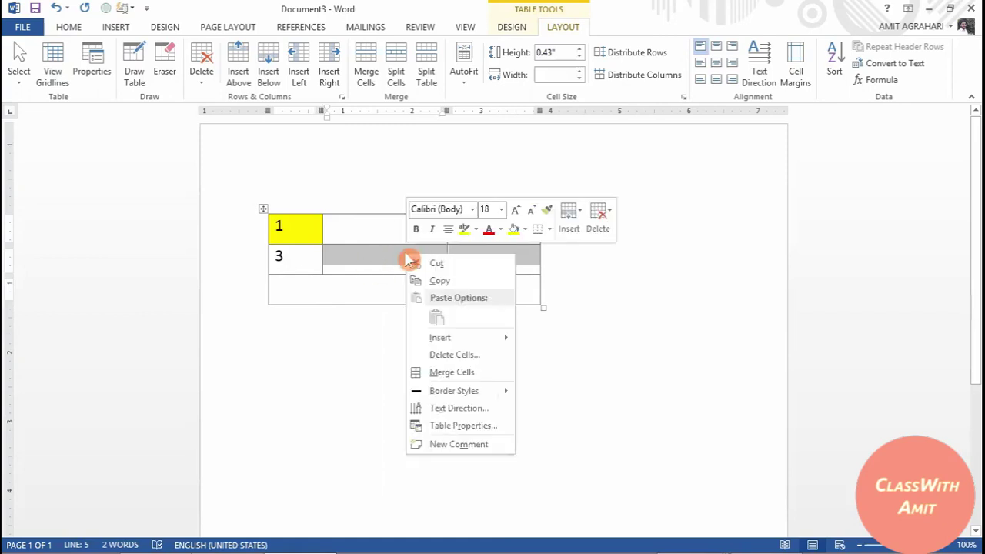
pyautogui.click(462, 374)
pyautogui.click(444, 349)
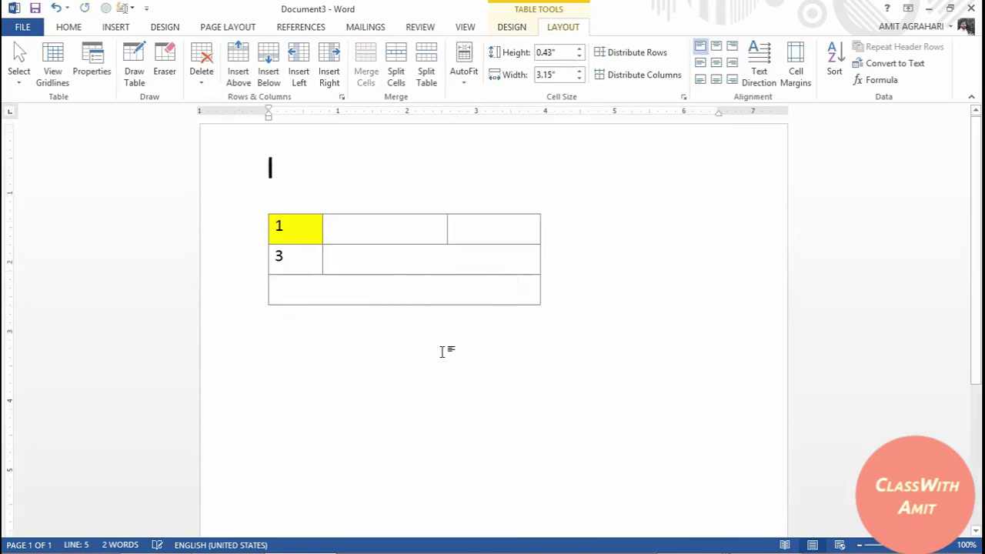
# Split the merged cell beside the number 3 into three columns and one row
pyautogui.click(294, 260)
pyautogui.click(369, 265)
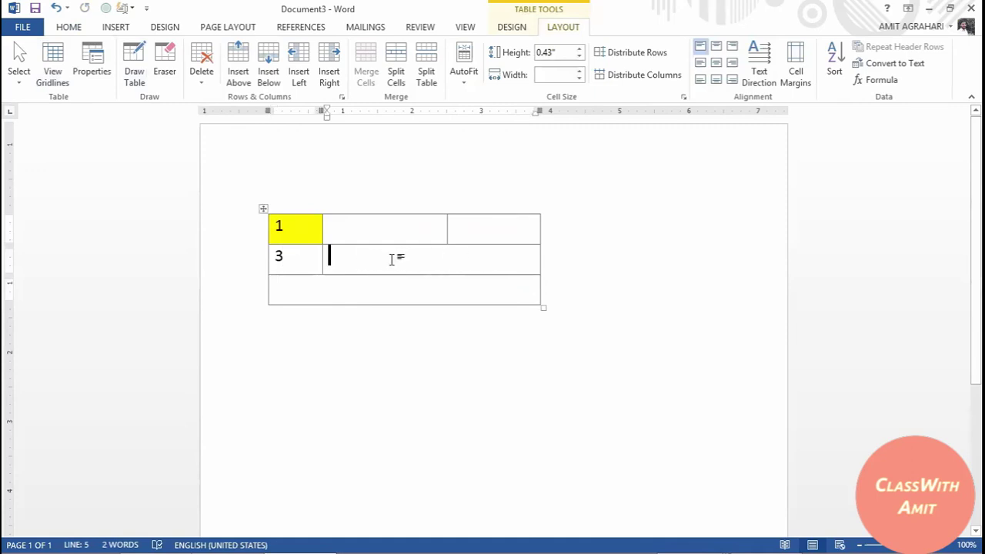
pyautogui.rightClick(391, 263)
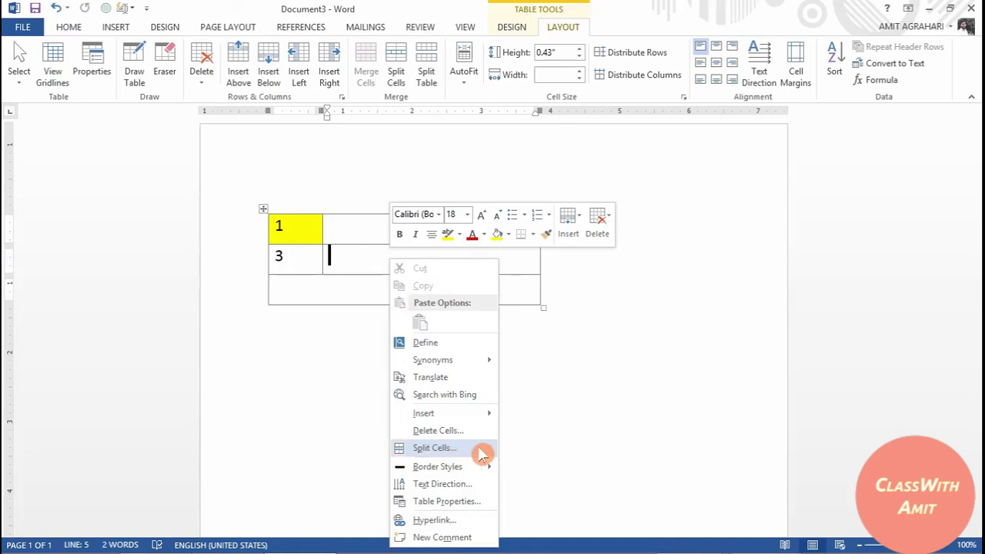
pyautogui.click(438, 448)
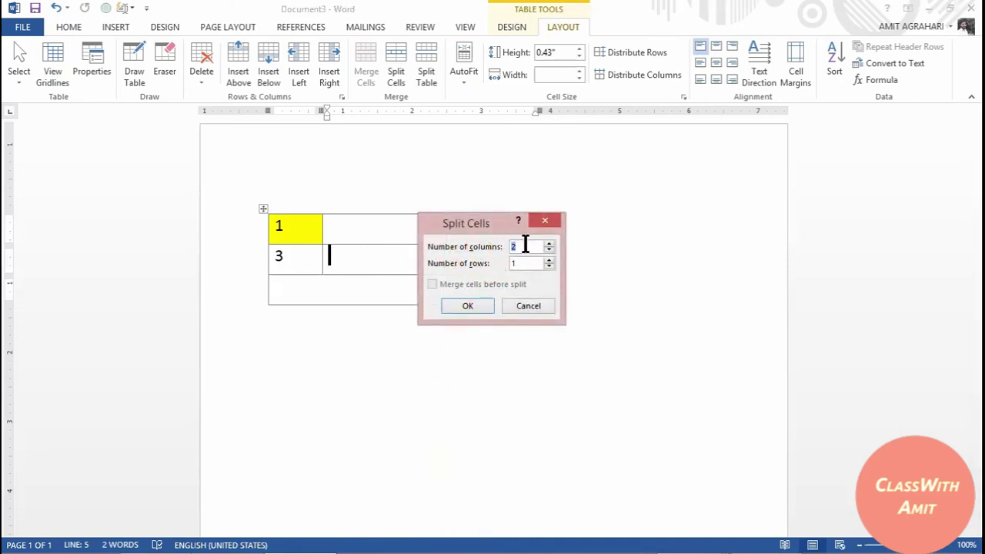
pyautogui.write('3')
pyautogui.click(471, 309)
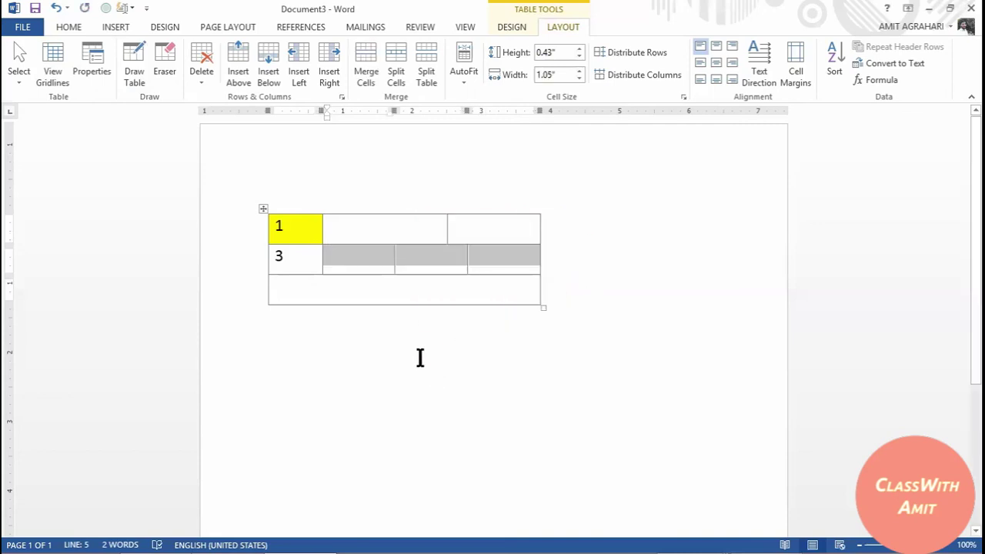
# Move the existing table up to the first line and centre it horizontally on the page
pyautogui.hotkey('ctrl', 'Home')
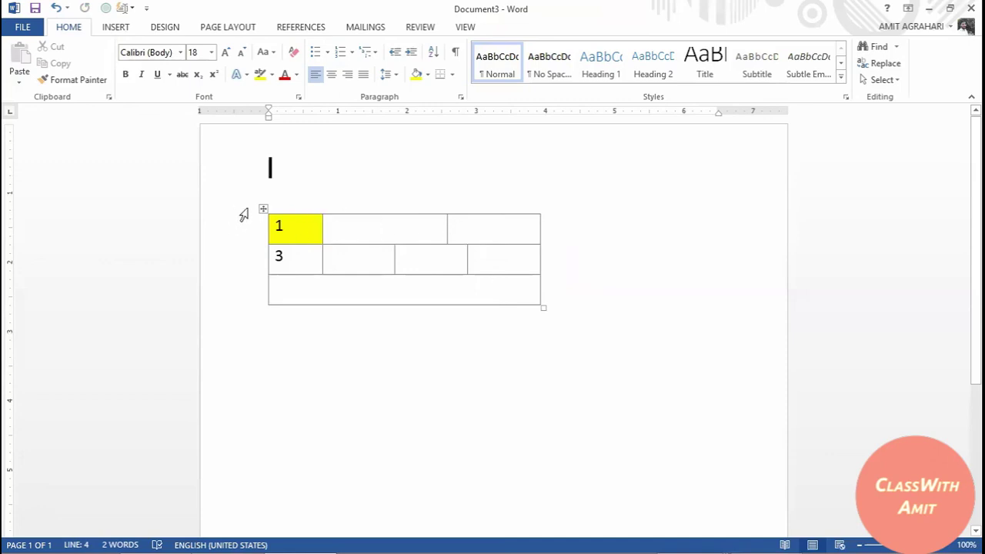
pyautogui.moveTo(260, 207); pyautogui.dragTo(348, 209)
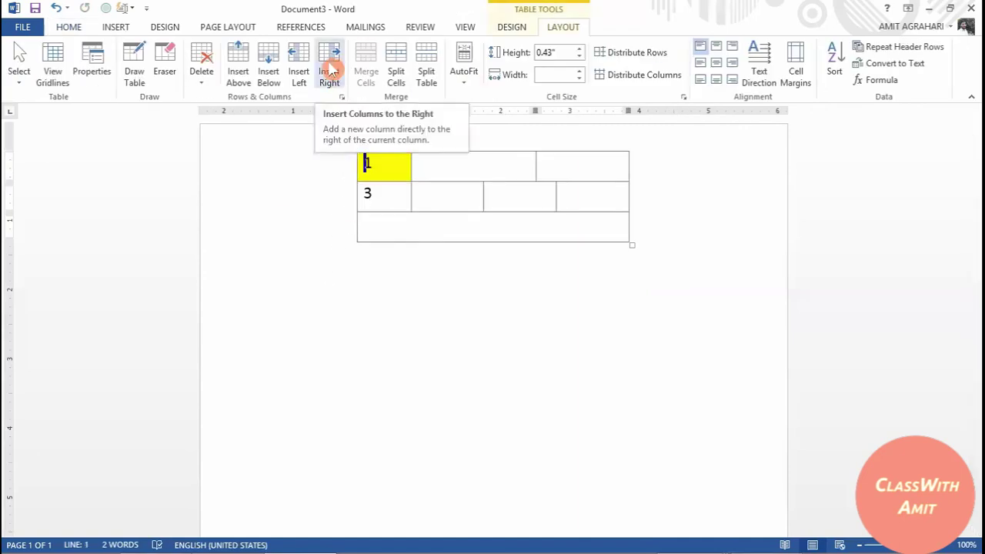
# Insert a three-by-three table below the existing one and shrink it so each column is about 1.22 inches wide
pyautogui.click(504, 314)
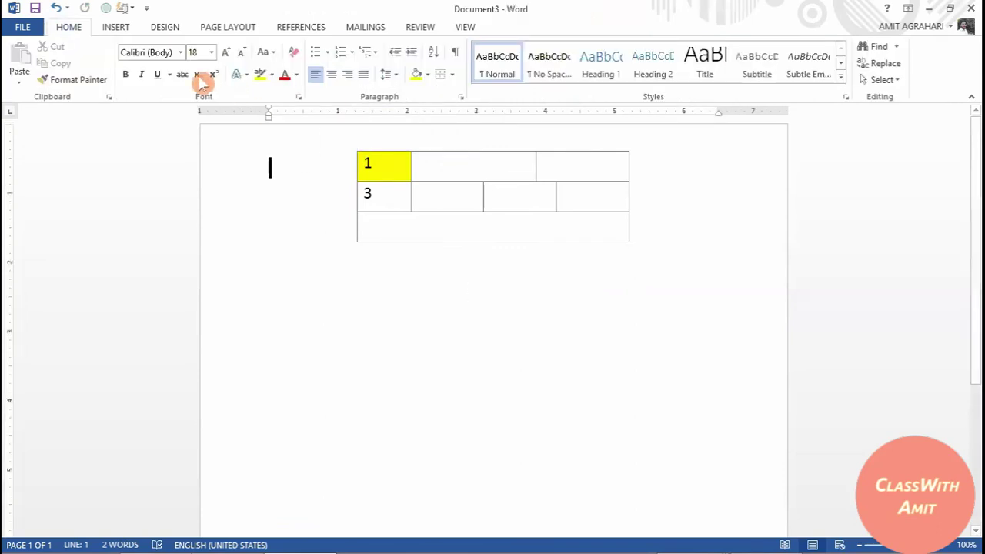
pyautogui.click(116, 27)
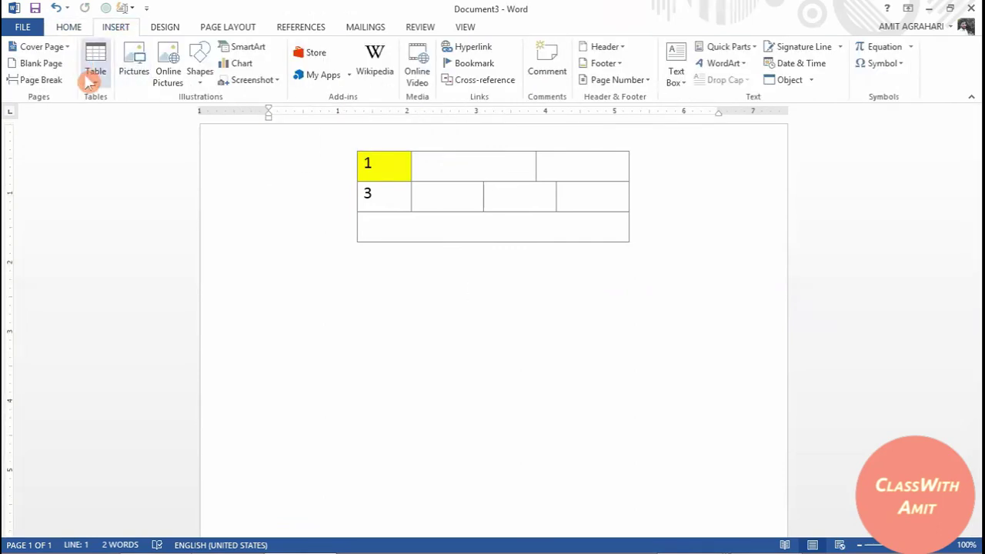
pyautogui.click(90, 77)
pyautogui.click(118, 141)
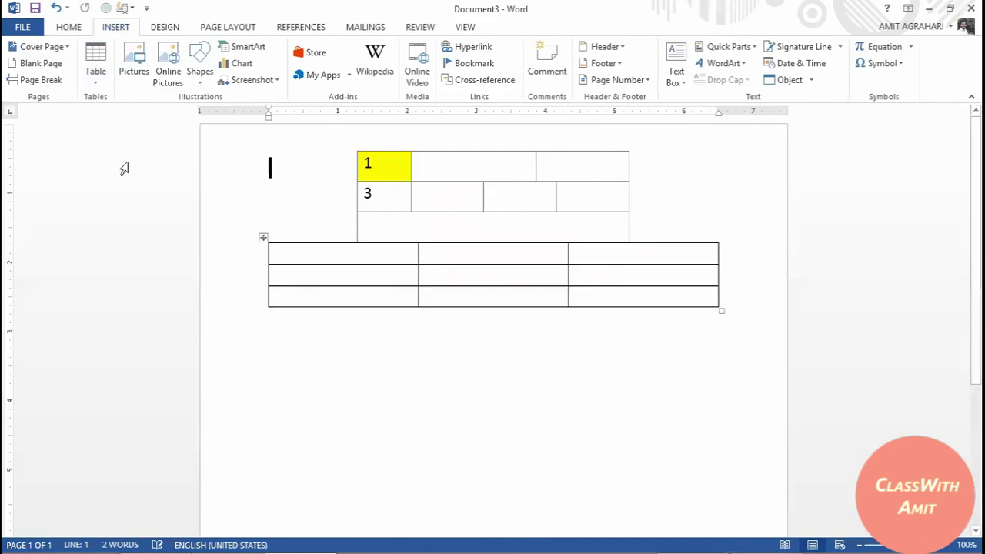
pyautogui.moveTo(720, 311); pyautogui.dragTo(523, 315)
# Insert a column to the left of the new table's third column
pyautogui.click(484, 260)
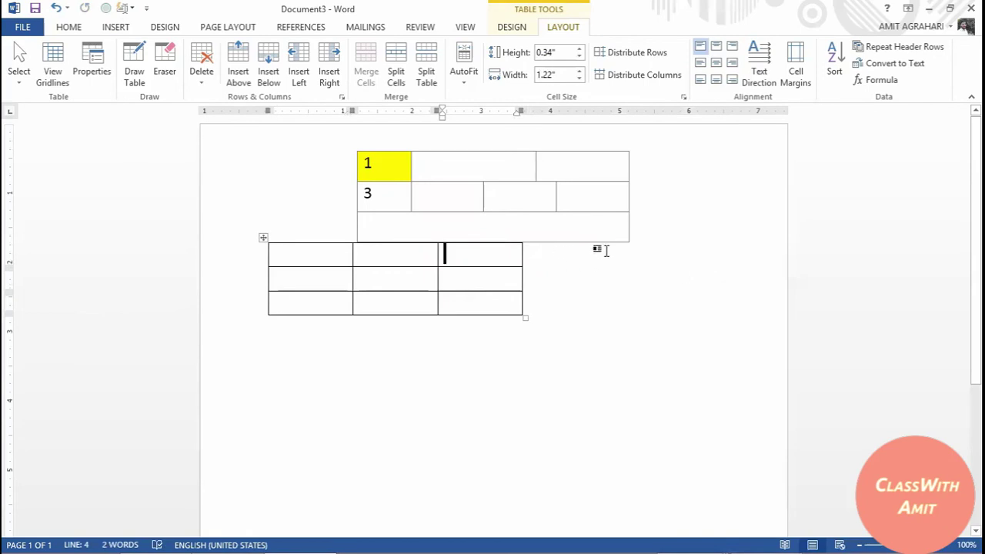
pyautogui.rightClick(471, 254)
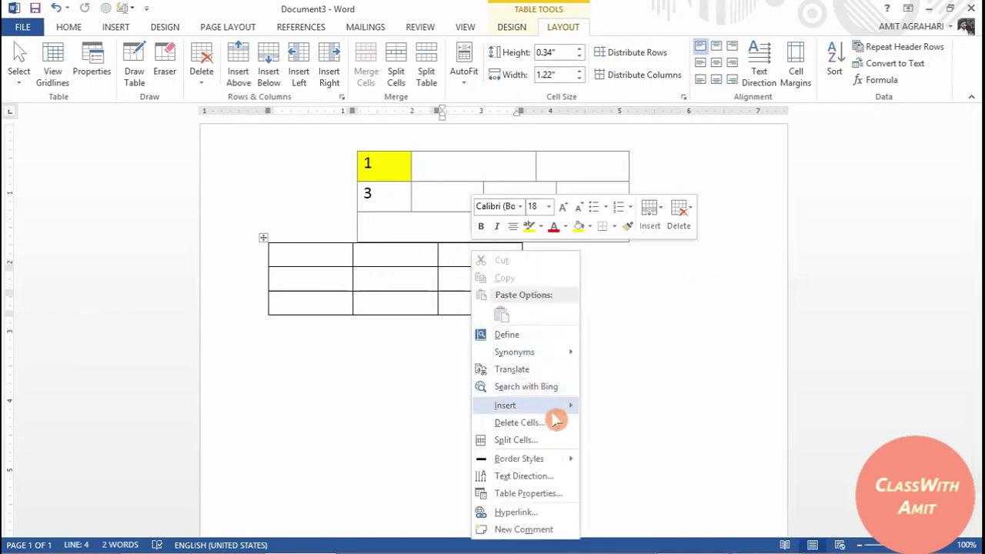
pyautogui.moveTo(566, 416)
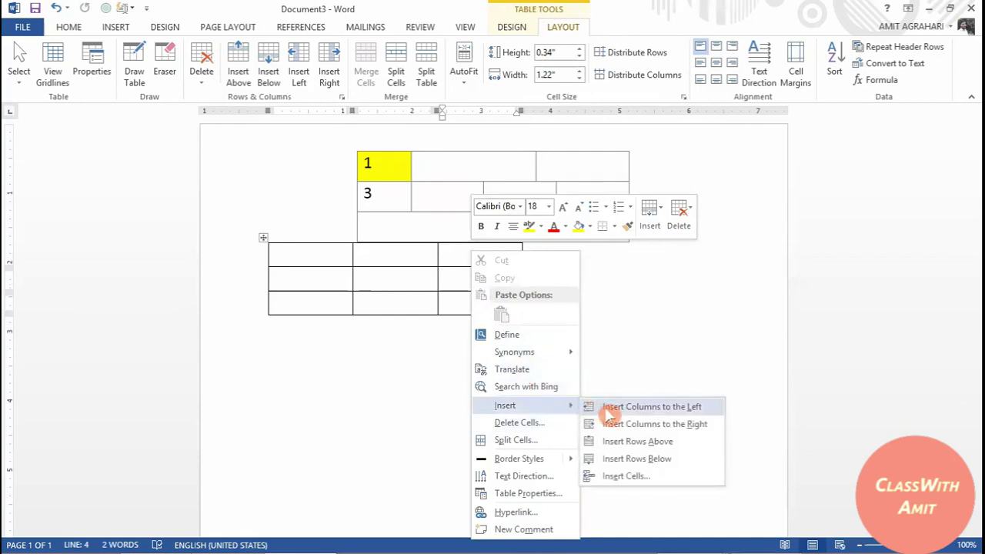
pyautogui.click(664, 408)
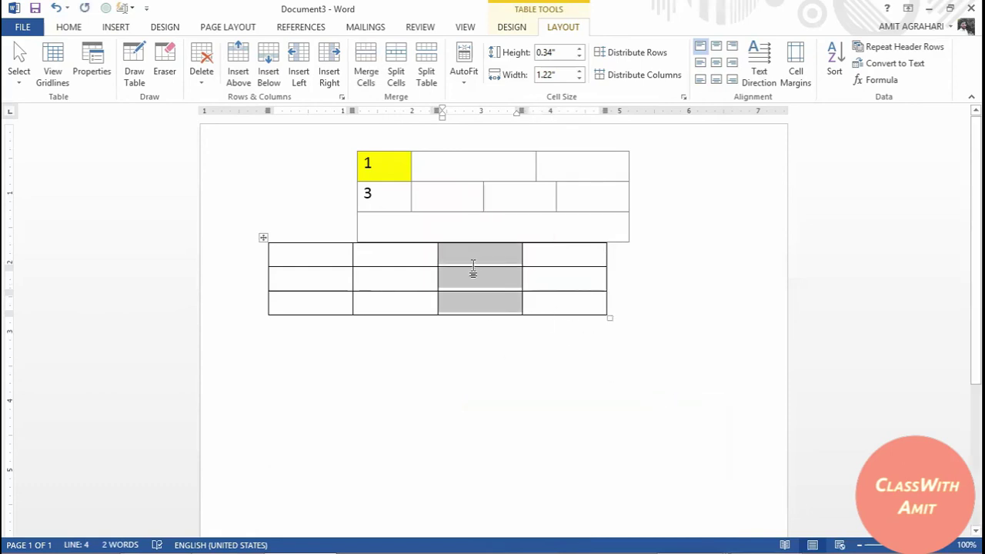
# Insert a column to the right of the new table's last column
pyautogui.click(553, 257)
pyautogui.rightClick(553, 257)
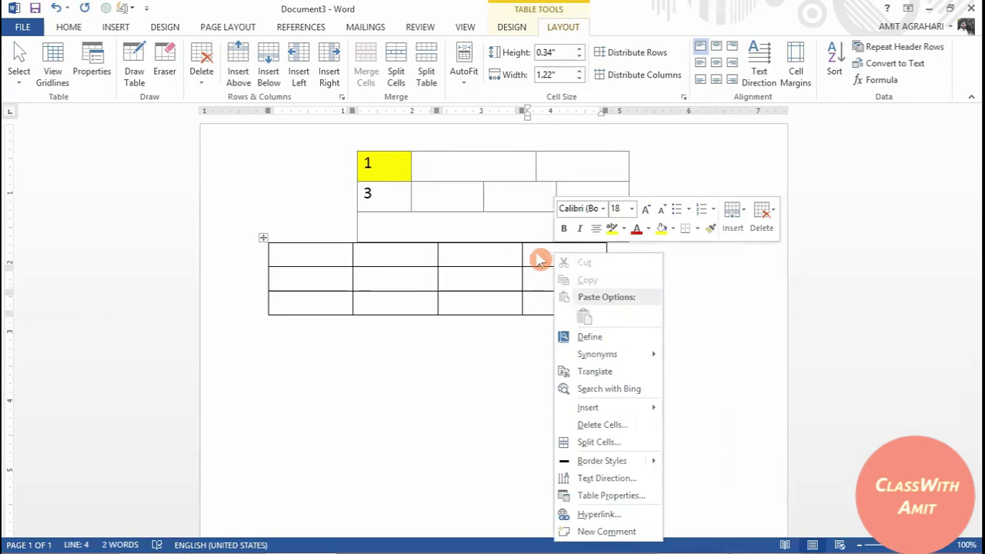
pyautogui.moveTo(653, 410)
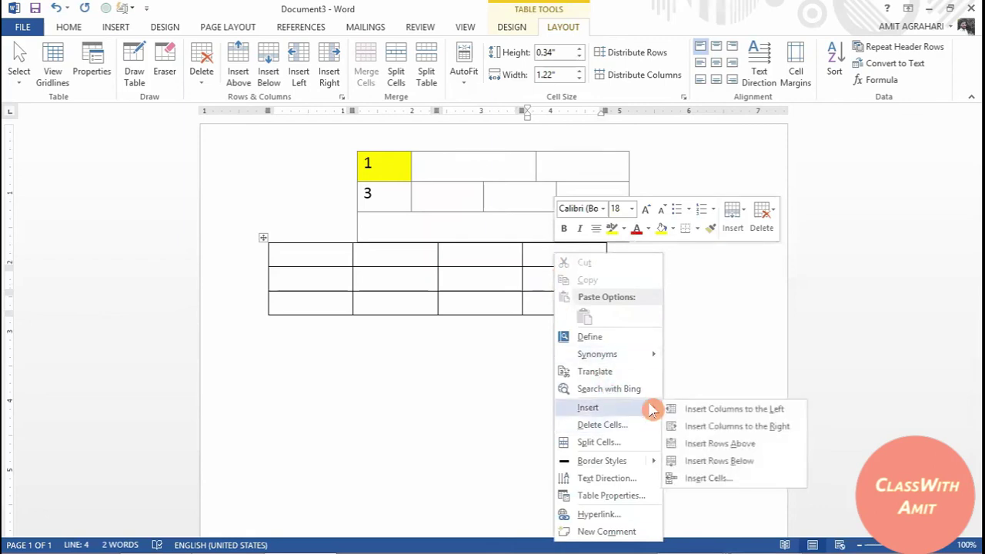
pyautogui.click(722, 429)
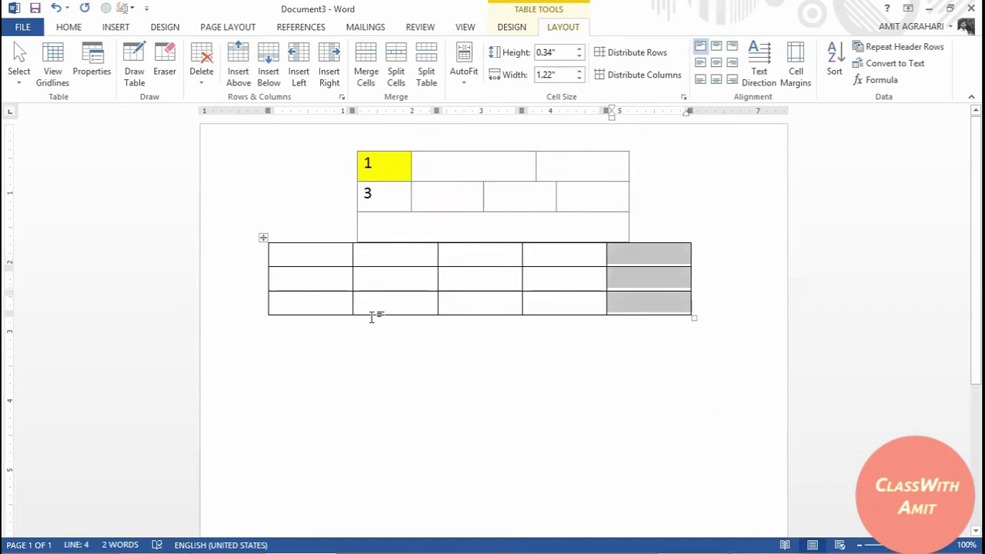
# Insert a row above the second row of the lower table
pyautogui.click(301, 272)
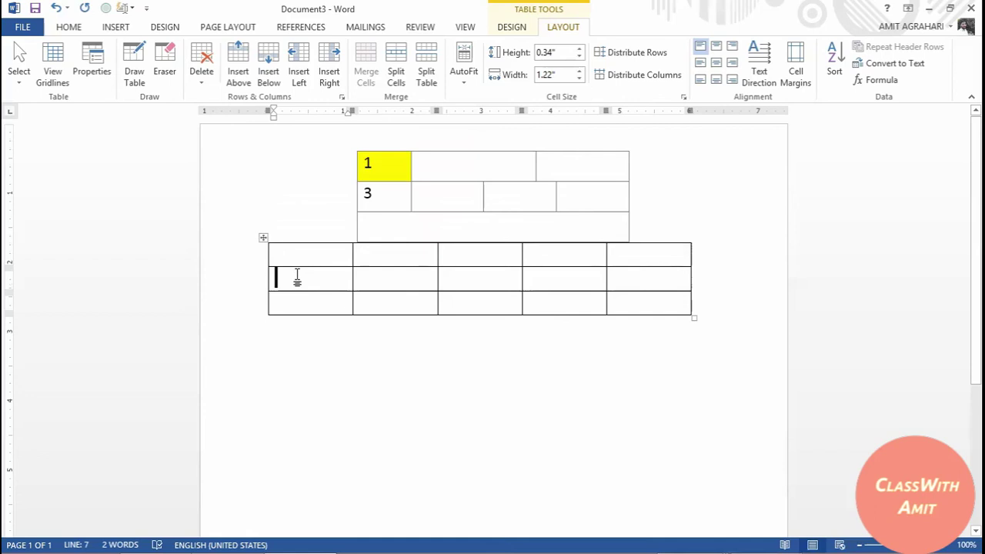
pyautogui.rightClick(297, 278)
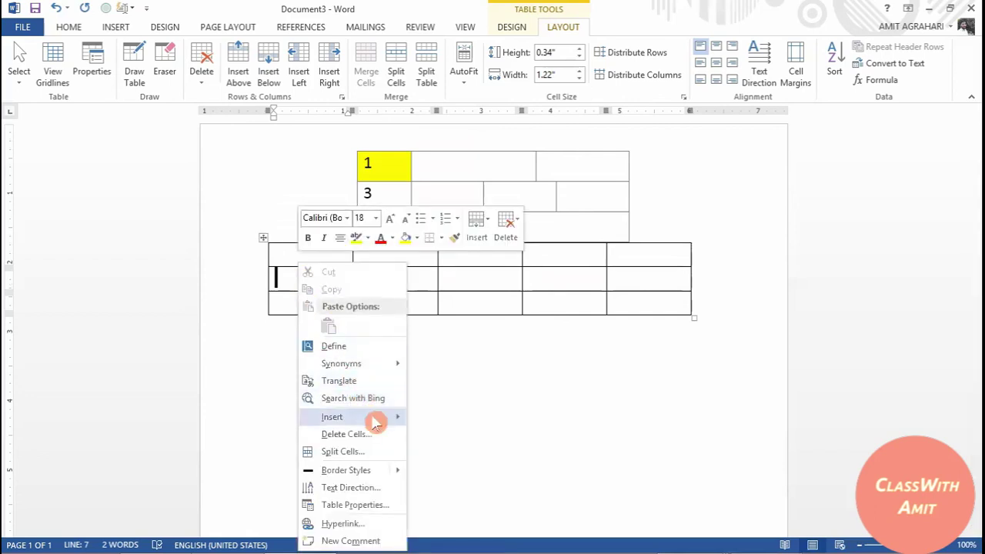
pyautogui.moveTo(391, 421)
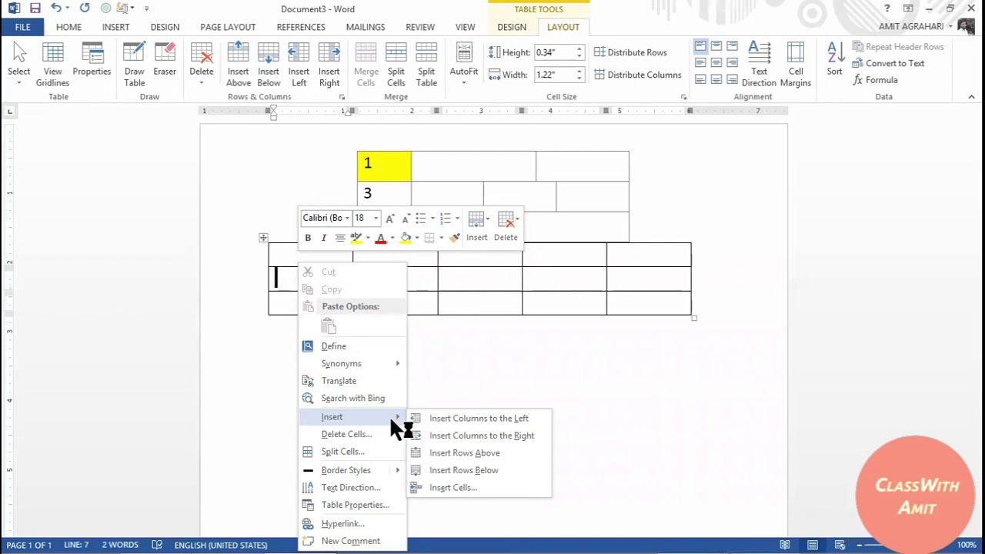
pyautogui.click(465, 453)
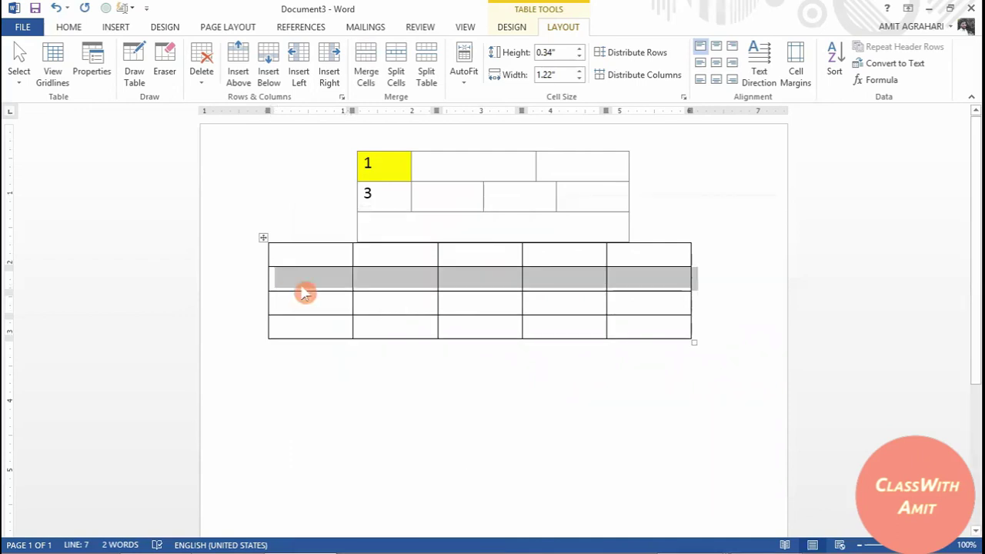
# Insert a row below the last row of the lower table
pyautogui.click(309, 327)
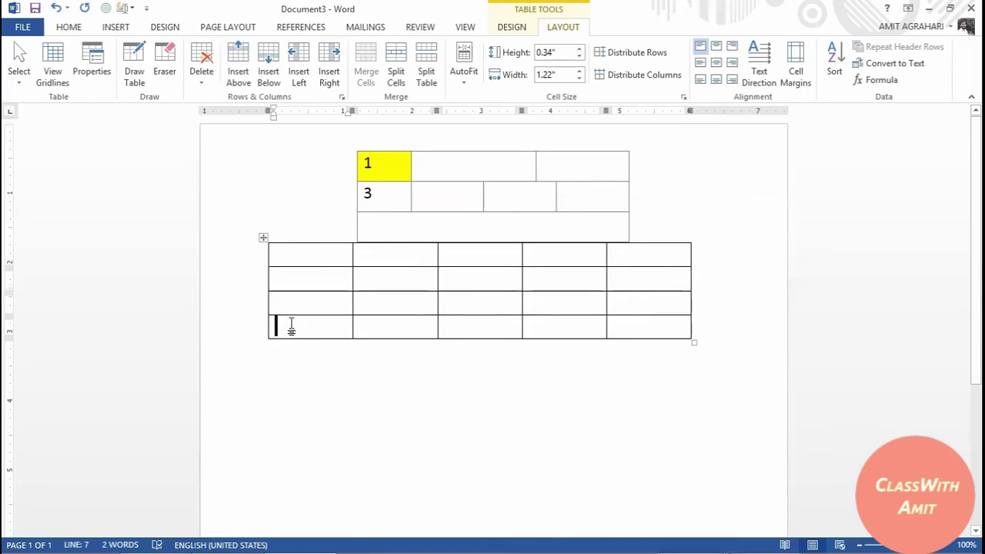
pyautogui.rightClick(291, 327)
pyautogui.moveTo(352, 190)
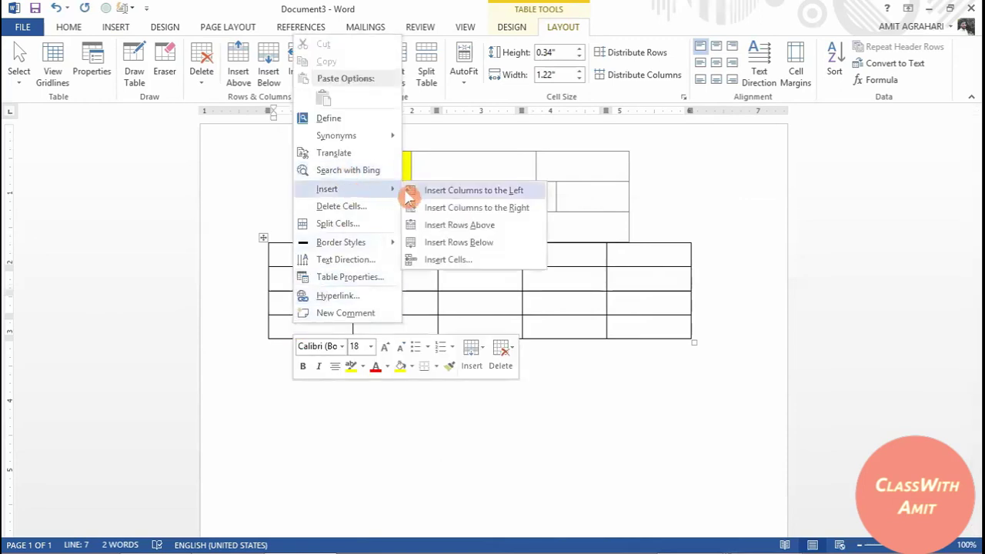
pyautogui.click(459, 242)
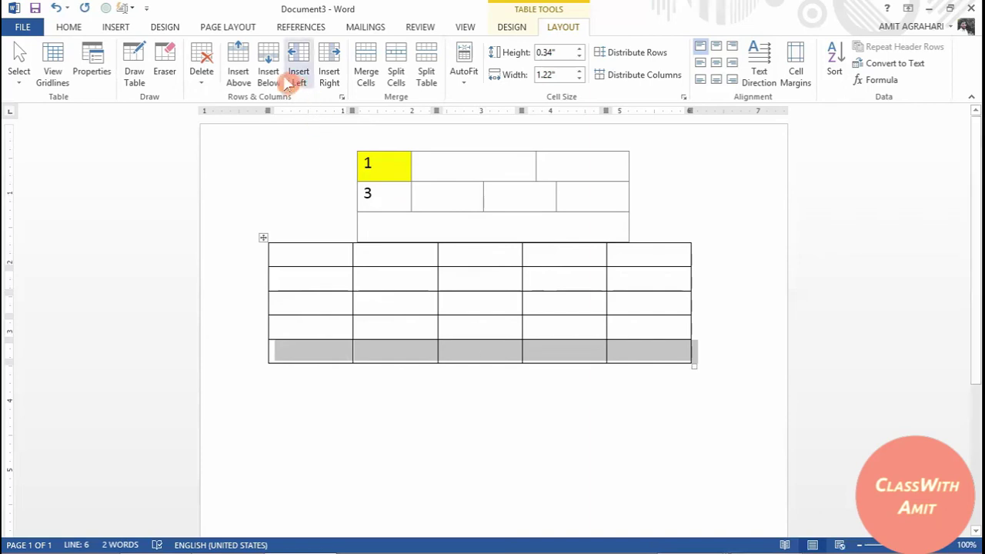
# Delete the entire lower table, leaving the table with the yellow cell in place
pyautogui.click(230, 77)
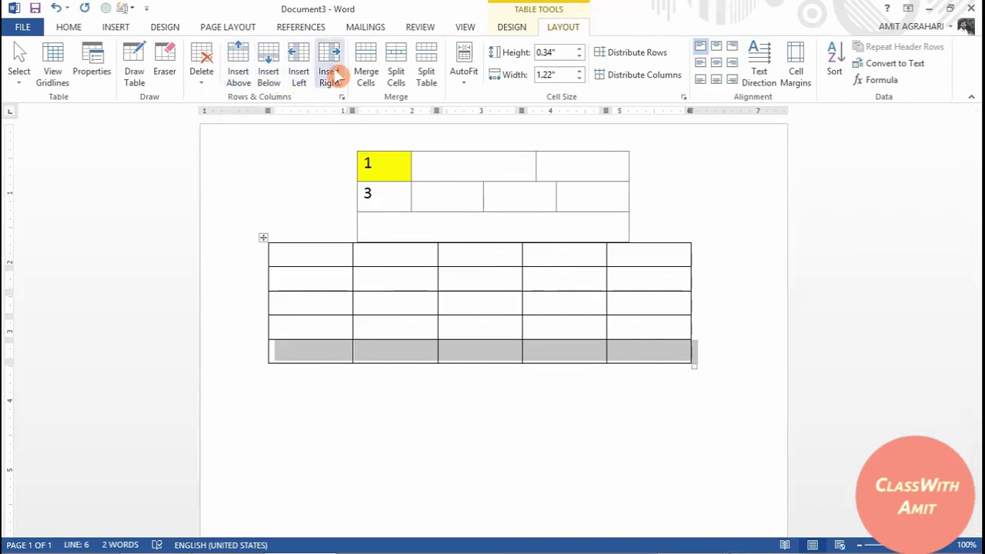
pyautogui.click(203, 61)
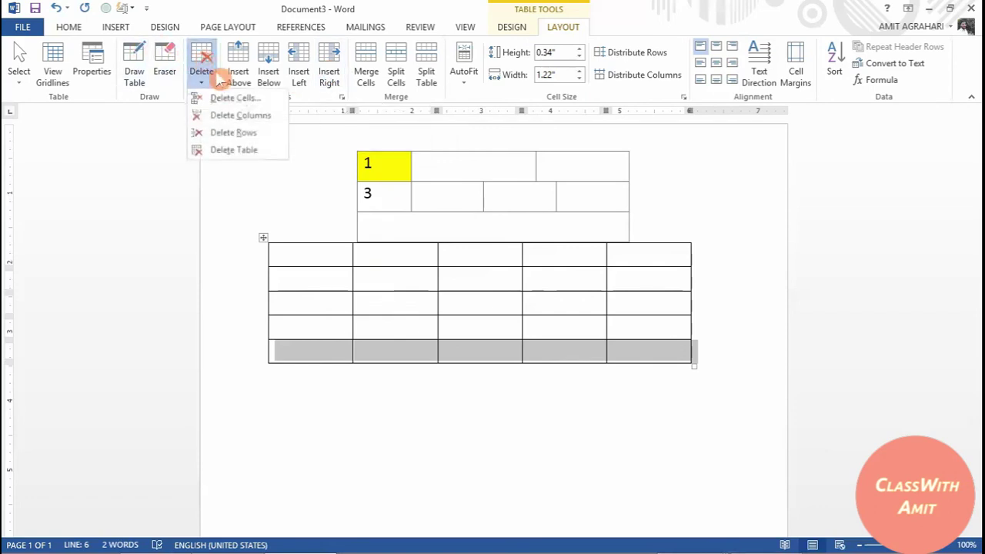
pyautogui.click(247, 150)
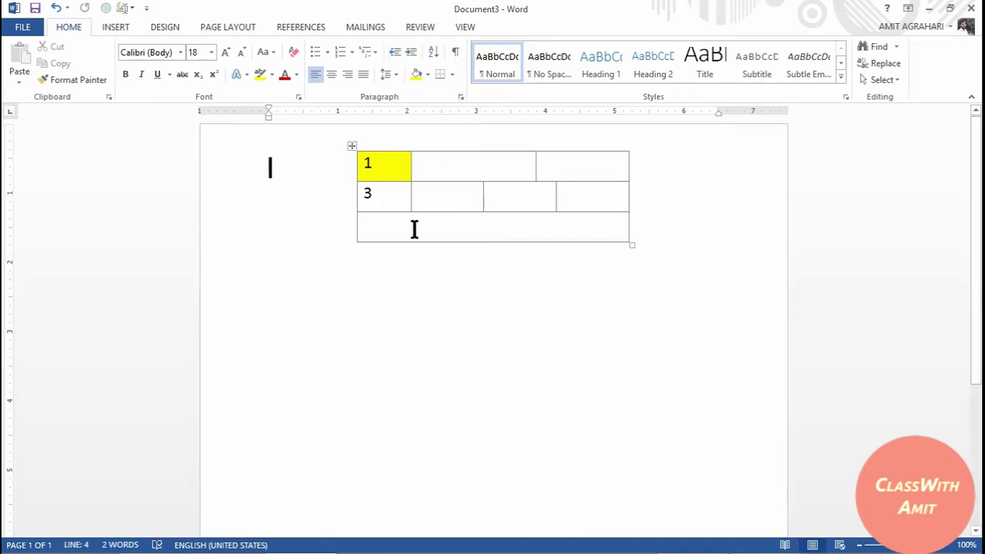
# Increase the height of the remaining table's first row to 1.2 inches
pyautogui.click(385, 167)
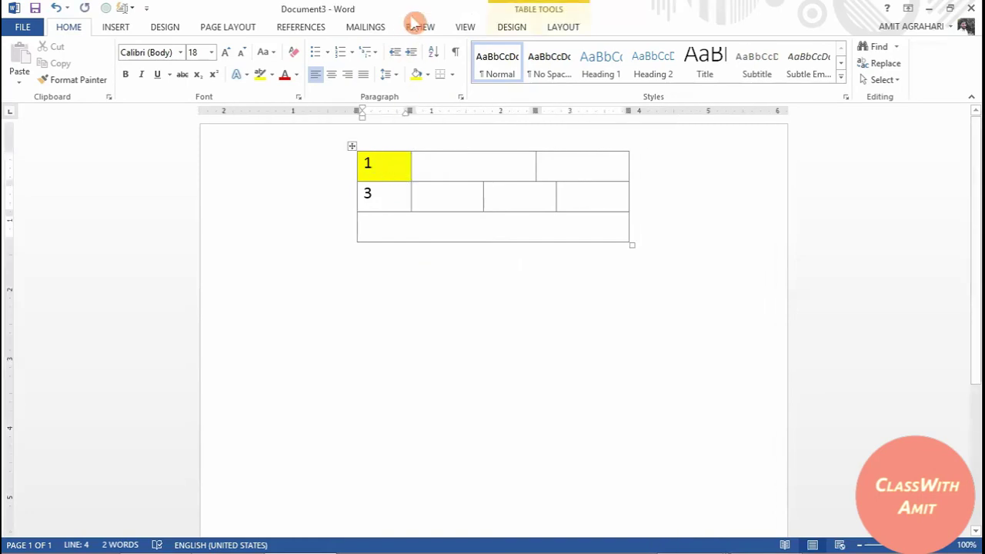
pyautogui.click(563, 28)
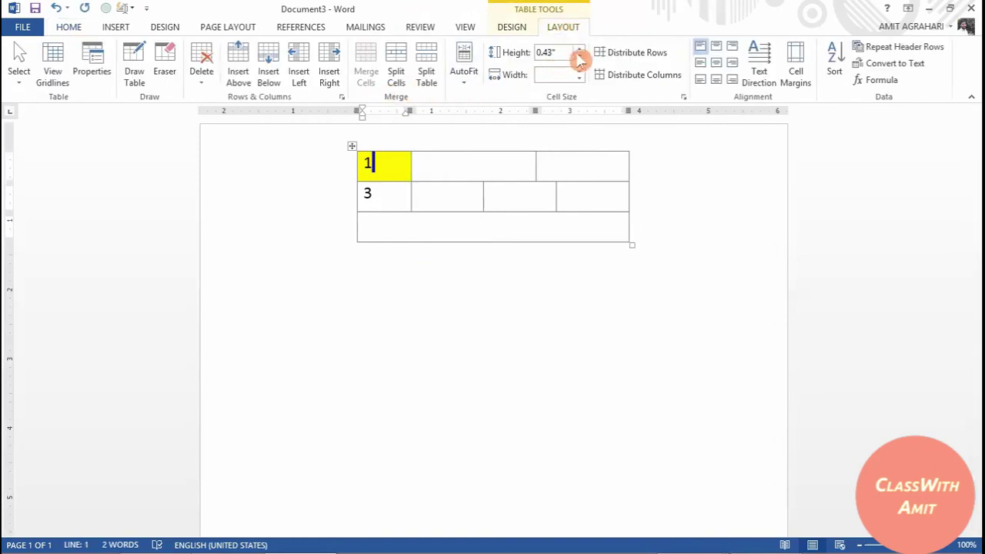
pyautogui.click(580, 49)
pyautogui.click(580, 50)
pyautogui.click(580, 49)
pyautogui.click(580, 49)
pyautogui.click(580, 50)
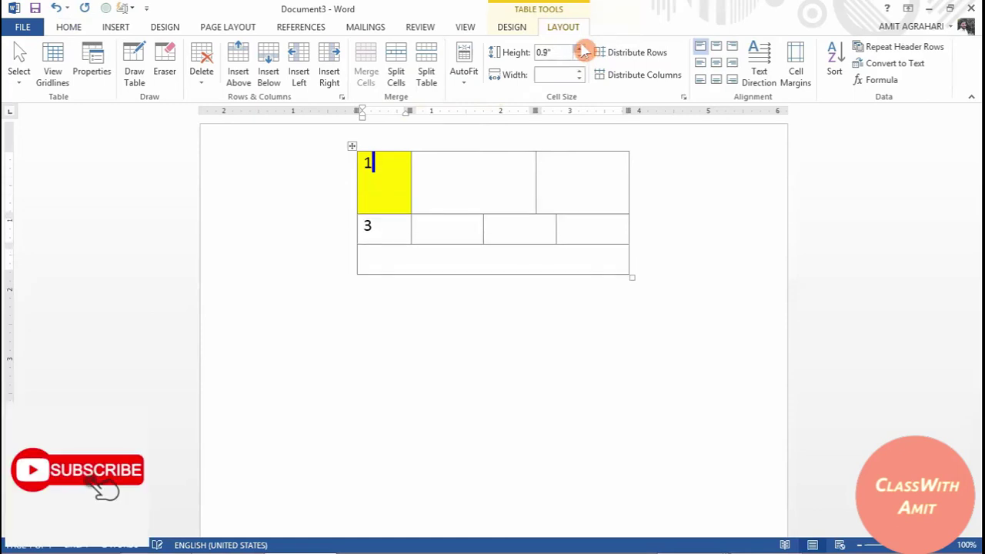
pyautogui.click(581, 49)
pyautogui.click(580, 49)
pyautogui.click(580, 50)
# Increase the width of the table's first column to 1.5 inches
pyautogui.click(581, 71)
pyautogui.click(581, 72)
pyautogui.click(581, 72)
pyautogui.click(581, 72)
pyautogui.click(580, 71)
pyautogui.click(581, 70)
pyautogui.click(580, 70)
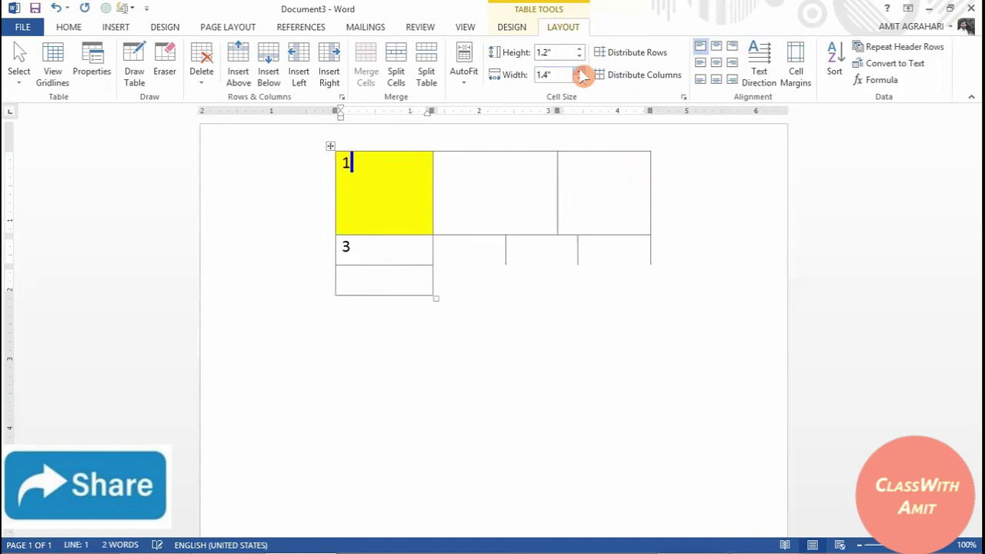
pyautogui.click(580, 71)
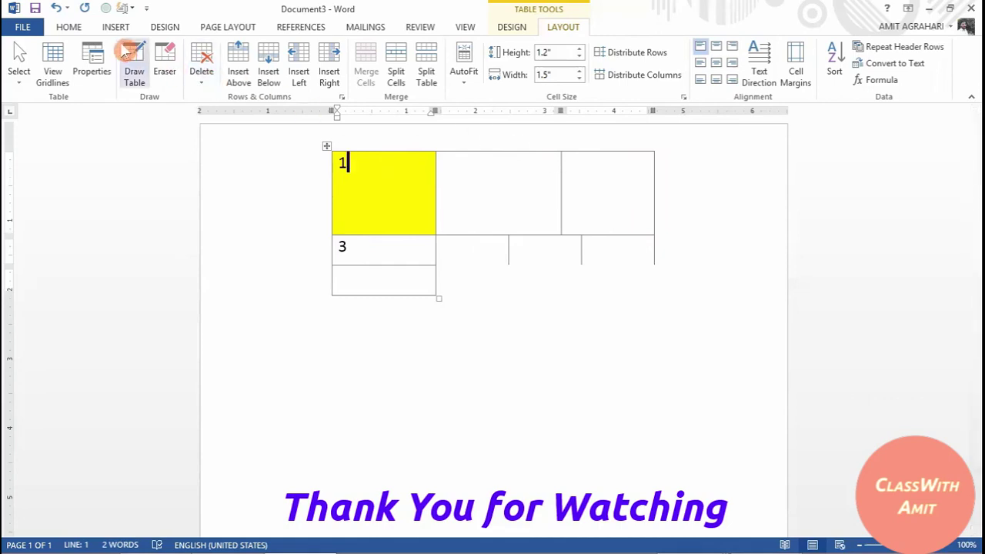
pyautogui.click(68, 29)
pyautogui.click(106, 28)
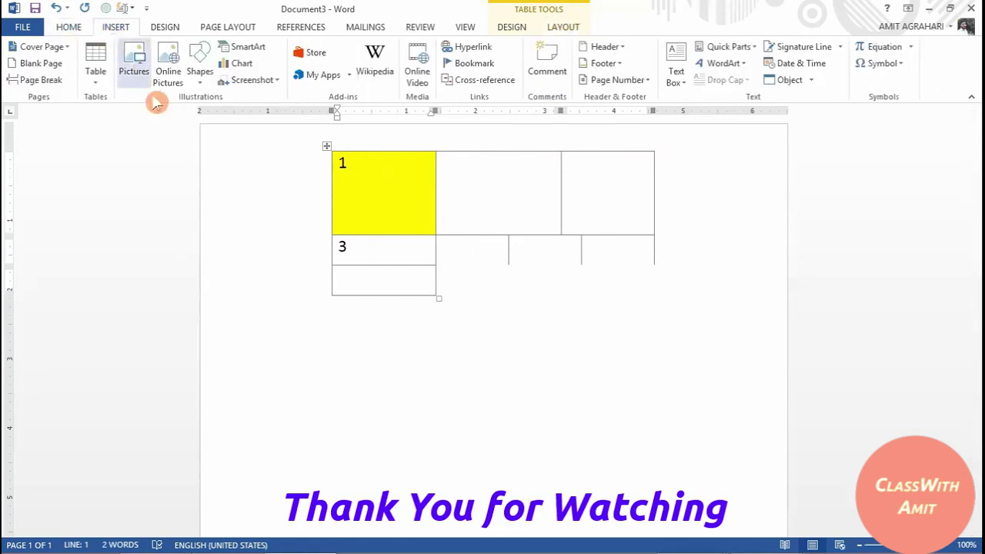